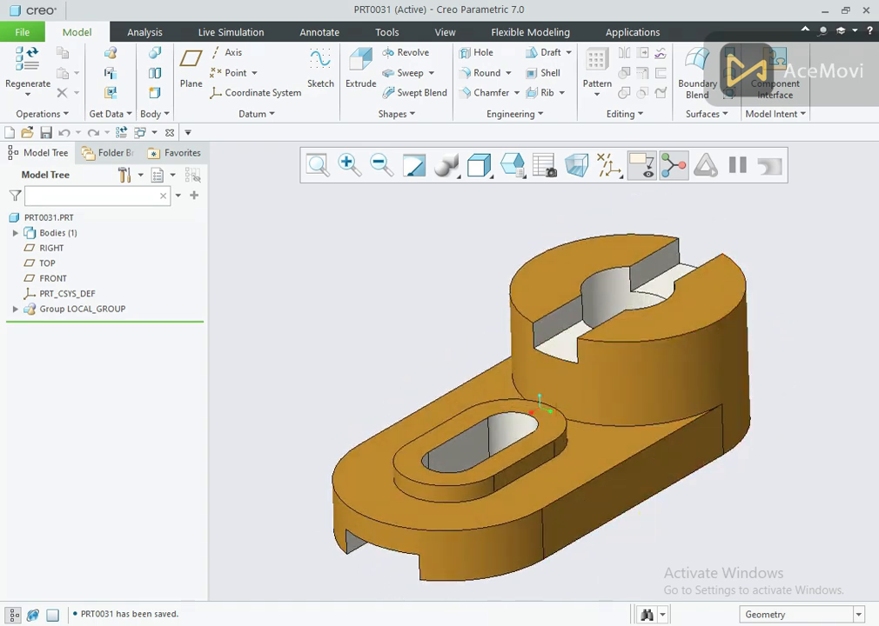
- Check the reference drawing 8.png and switch to the PRT0033 part window in Creo Parametric
click(606, 625)
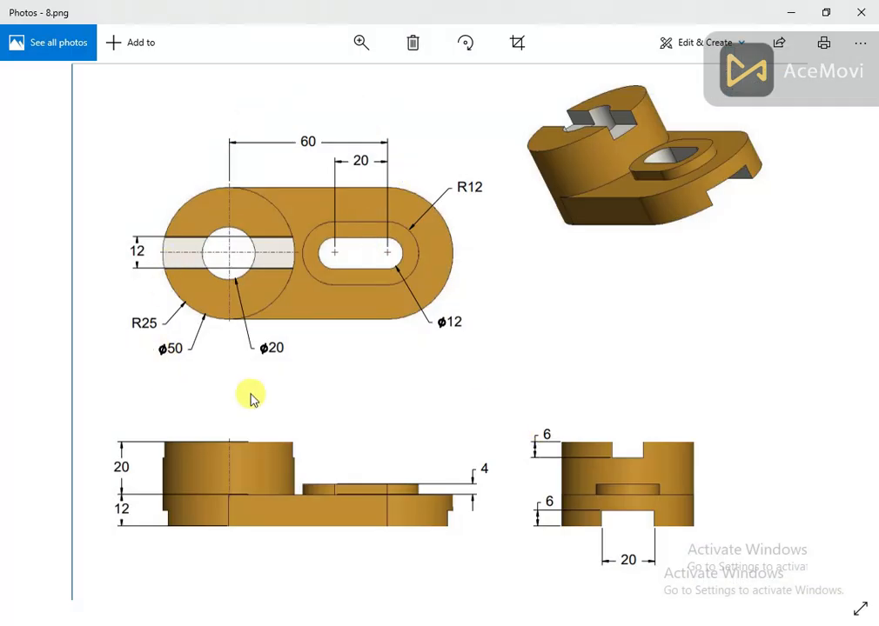
click(606, 619)
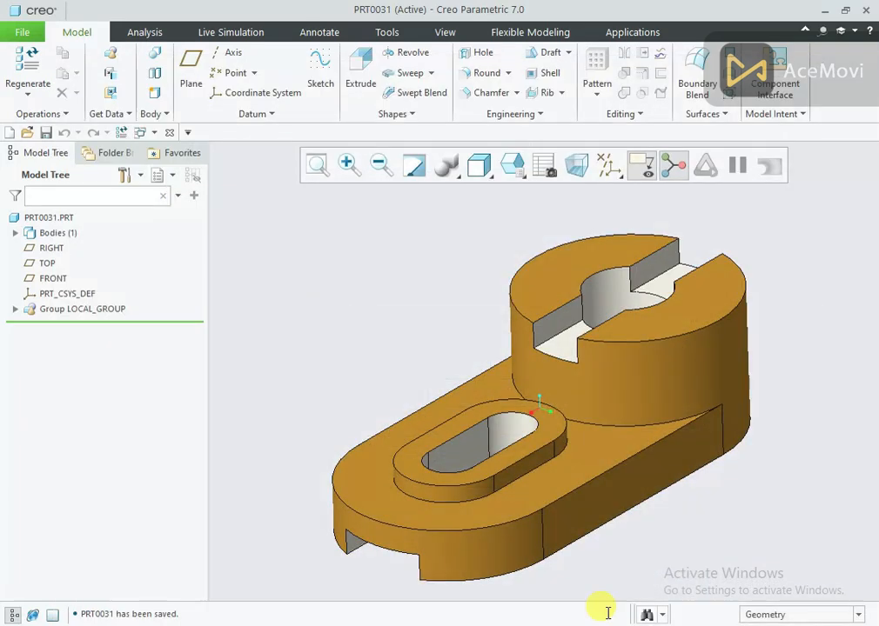
click(448, 32)
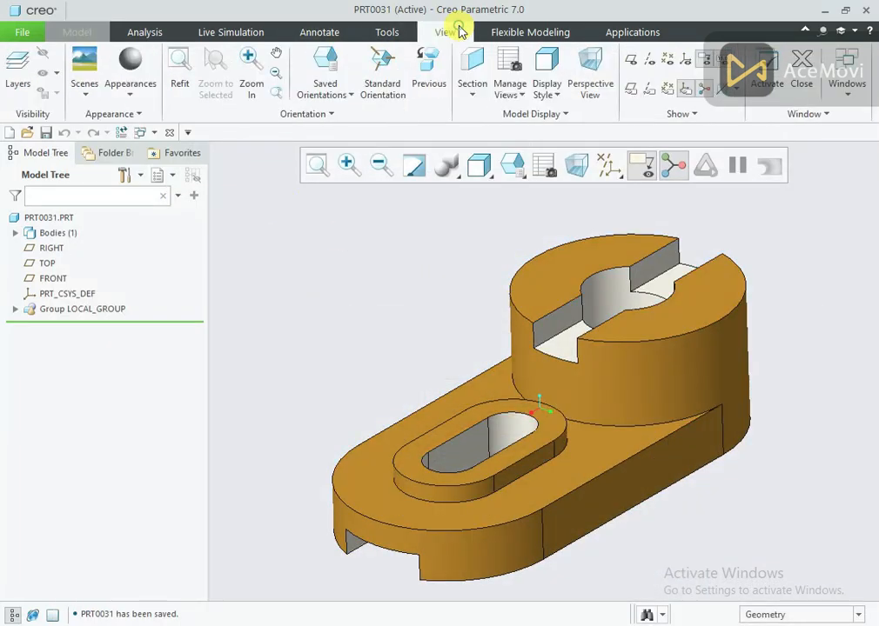
click(849, 102)
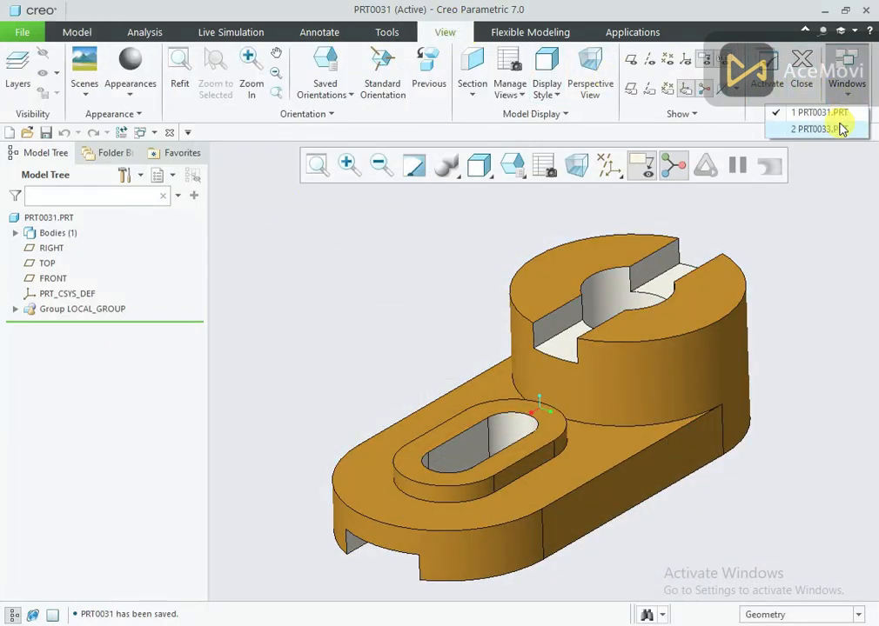
click(837, 129)
- Turn on the display of all datum axes, points, coordinate systems and planes
click(612, 170)
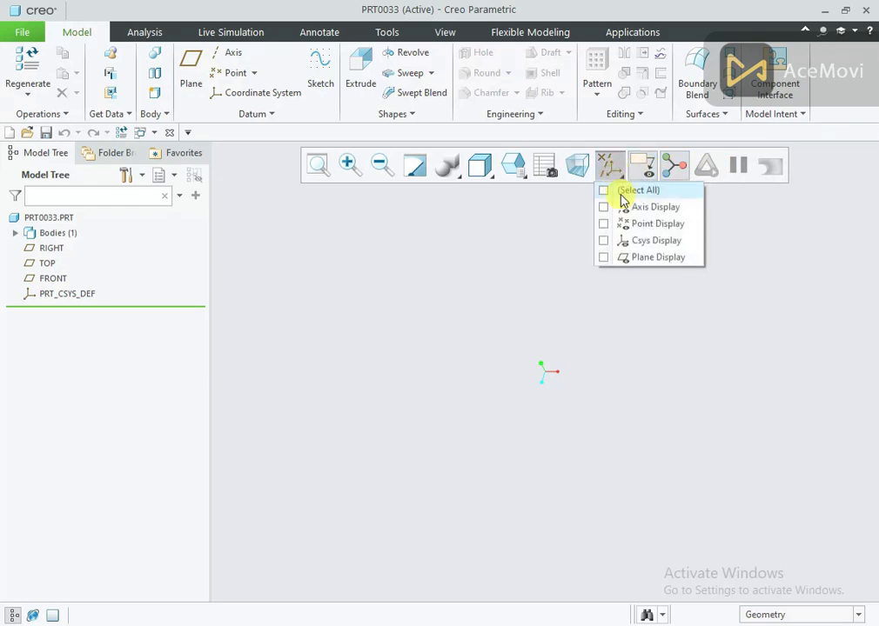
click(622, 191)
scroll(365, 278, up, 3)
scroll(387, 391, down, 1)
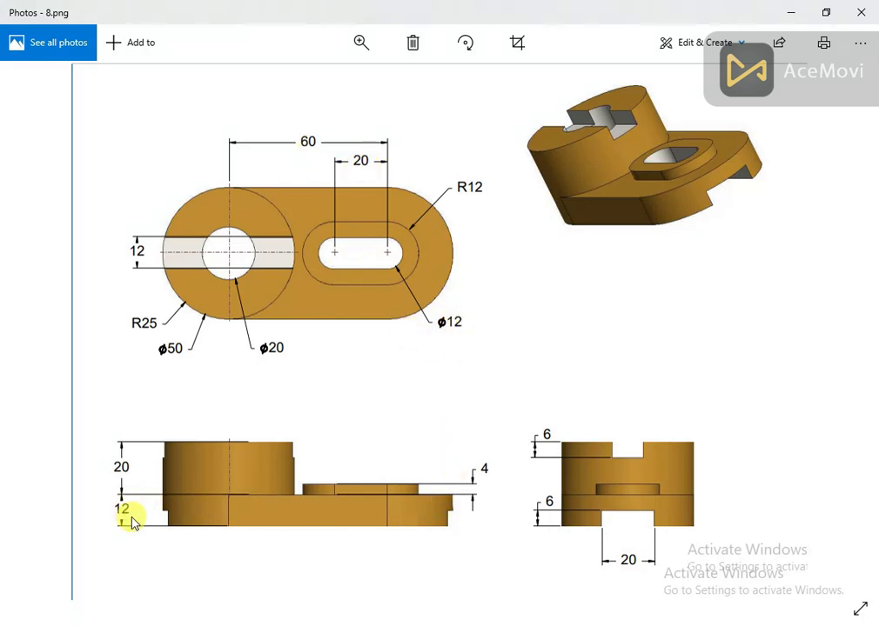
- Start an Extrude feature in PRT0033 with its sketch on the FRONT plane
click(575, 621)
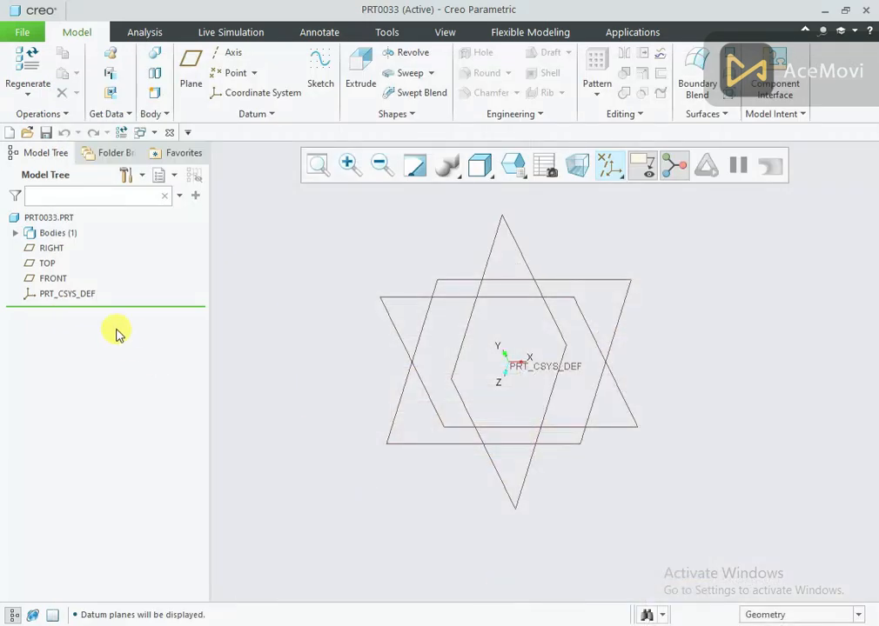
click(48, 279)
click(75, 202)
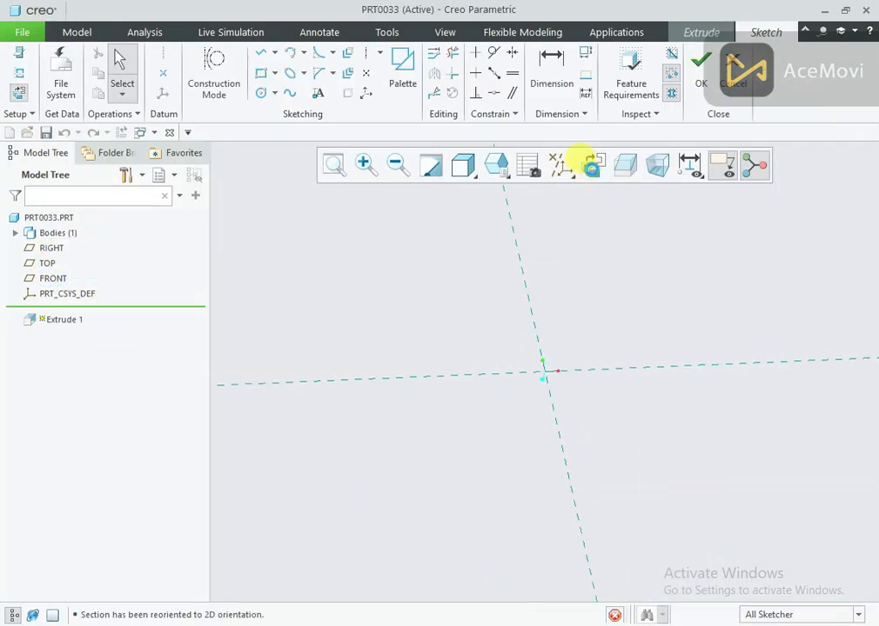
- Sketch a circle centred on the horizontal reference, left of the origin, and set its diameter to 50
right_click(376, 239)
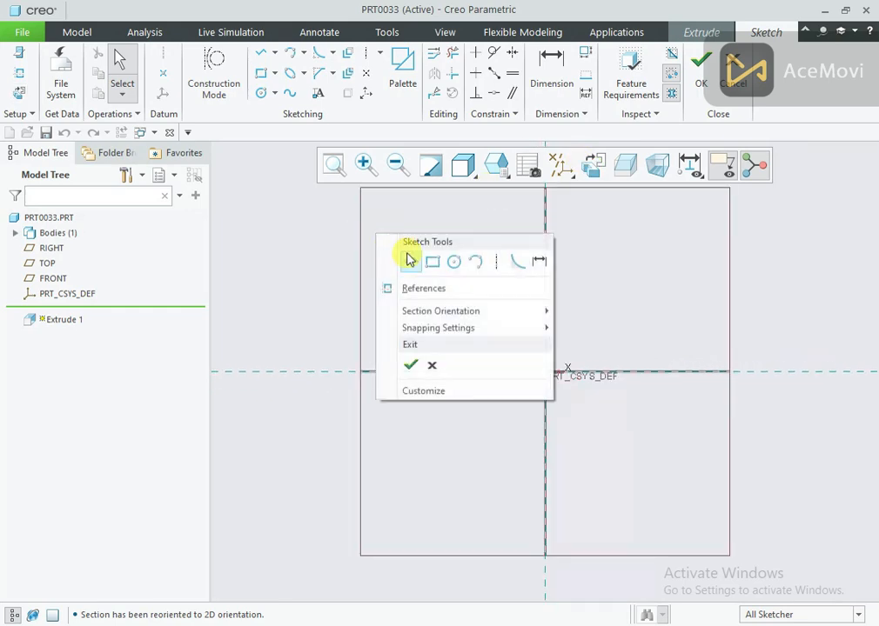
click(452, 266)
click(435, 371)
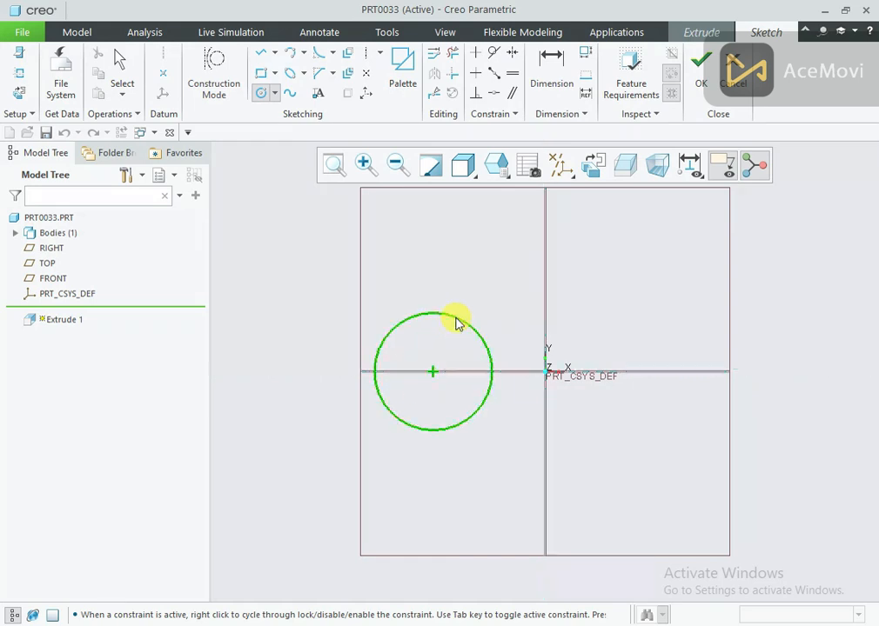
click(457, 319)
middle_click(459, 280)
double_click(362, 322)
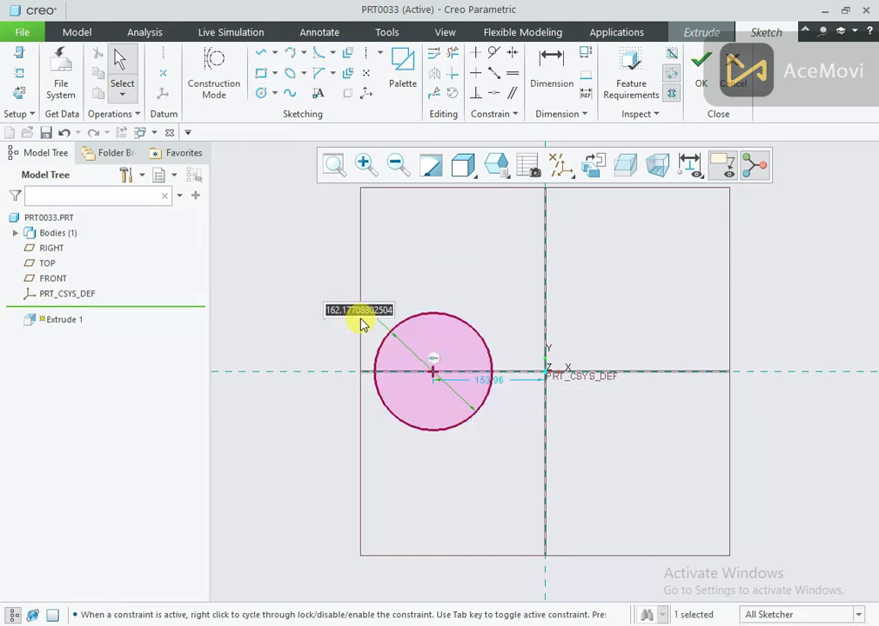
text(50)
key(Return)
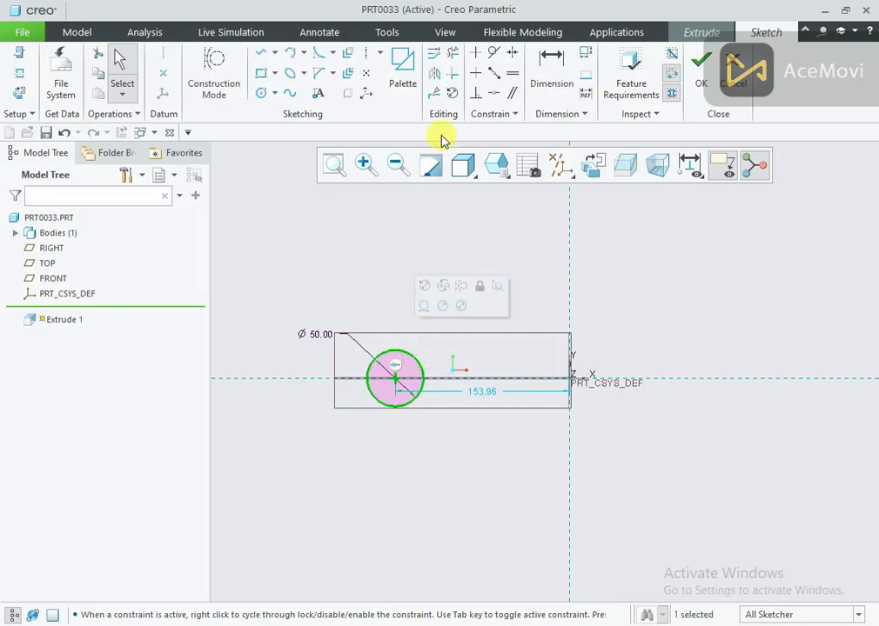
- Mirror the circle about the vertical reference and dimension the distance between the two circle centres as 60
click(434, 73)
click(568, 237)
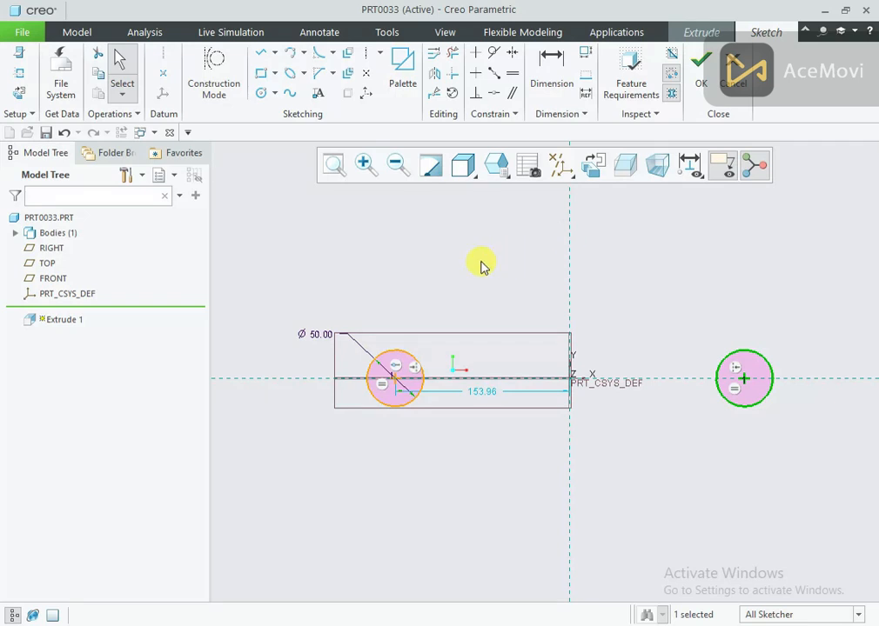
right_click(478, 242)
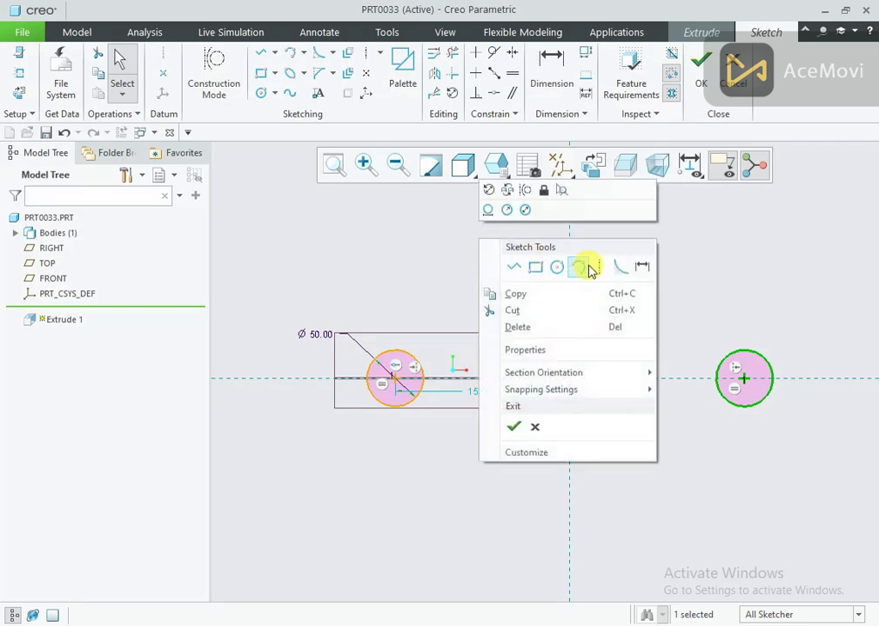
click(638, 267)
click(746, 385)
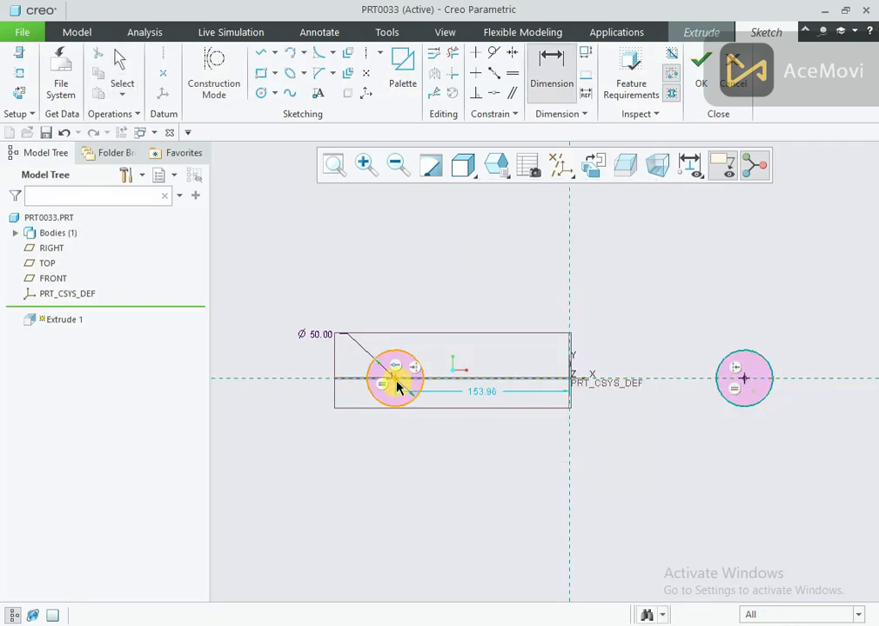
click(397, 386)
middle_click(517, 287)
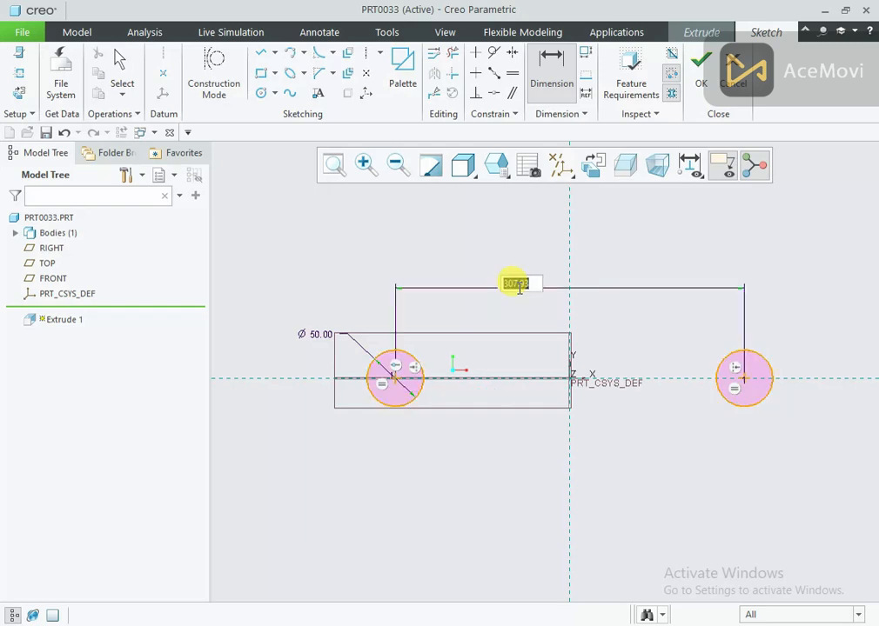
key(Return)
scroll(564, 373, up, 3)
scroll(564, 330, down, 2)
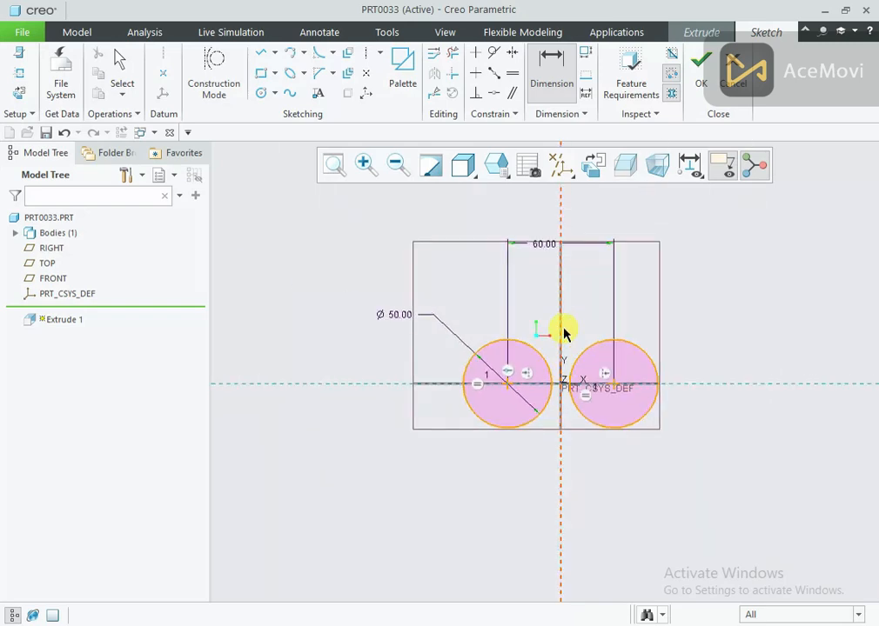
middle_click(530, 313)
- Reposition the centre-distance and diameter dimensions closer to the two circles
scroll(597, 335, up, 2)
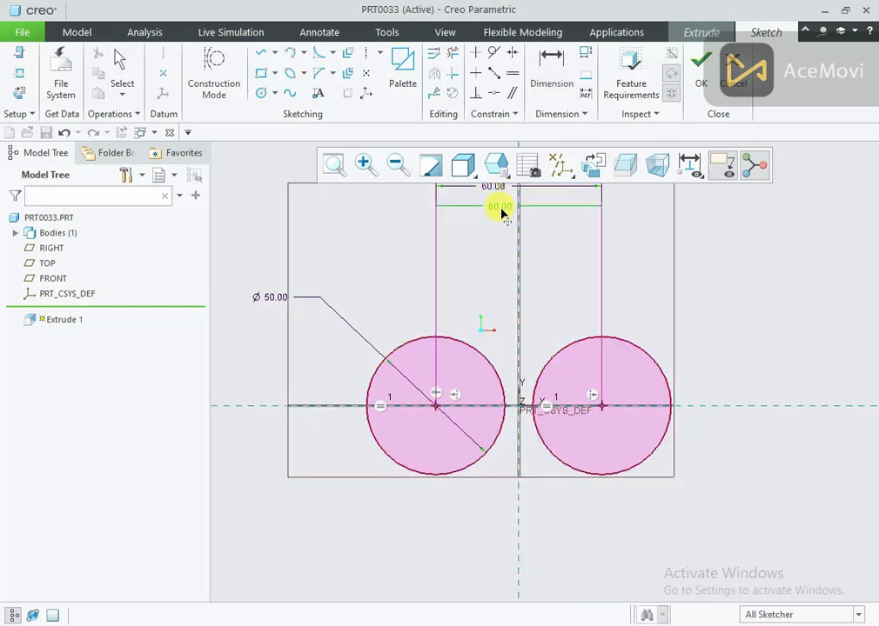
drag(503, 203, 502, 291)
drag(279, 298, 354, 374)
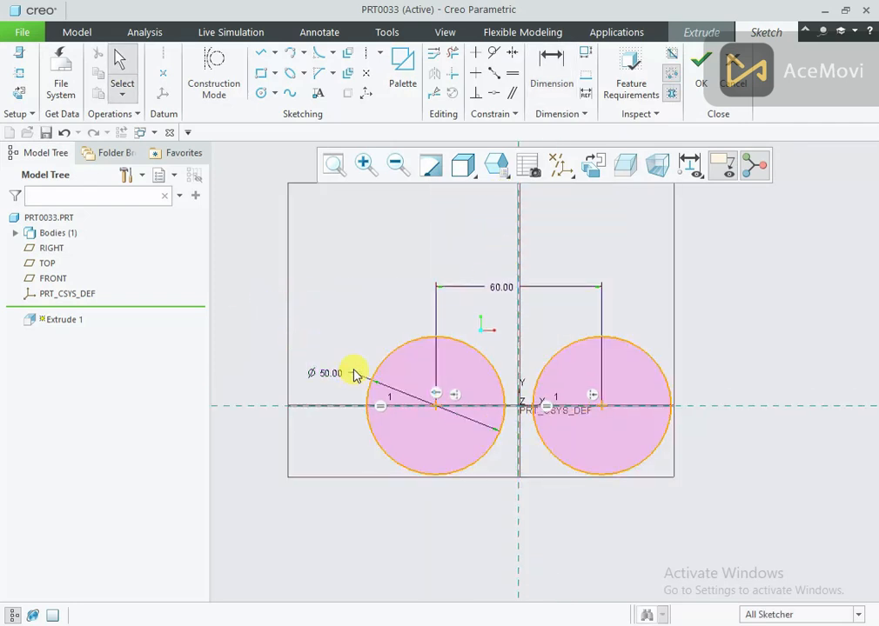
- Draw a line joining the tops of the two circles and mirror it about the horizontal reference
right_click(351, 254)
click(383, 280)
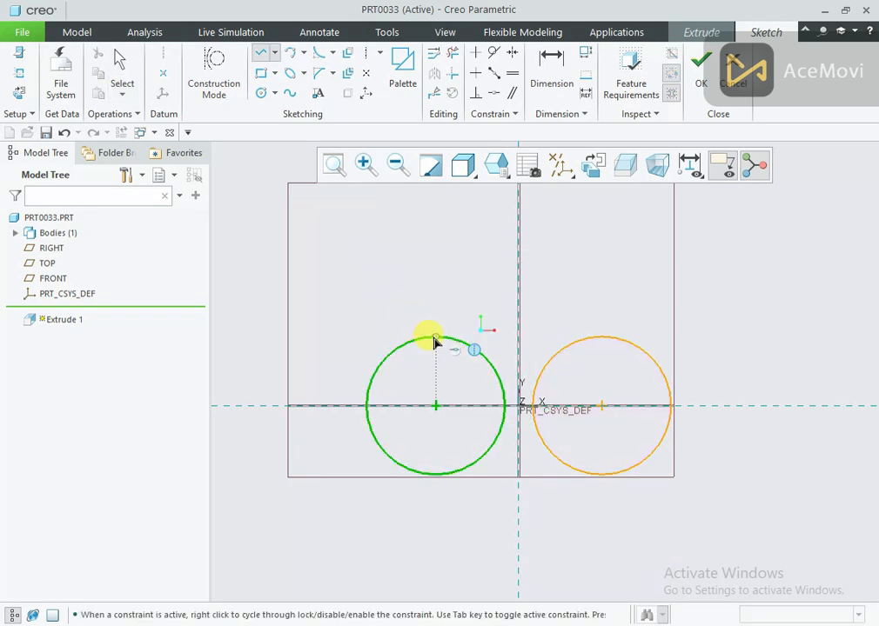
click(435, 340)
click(596, 345)
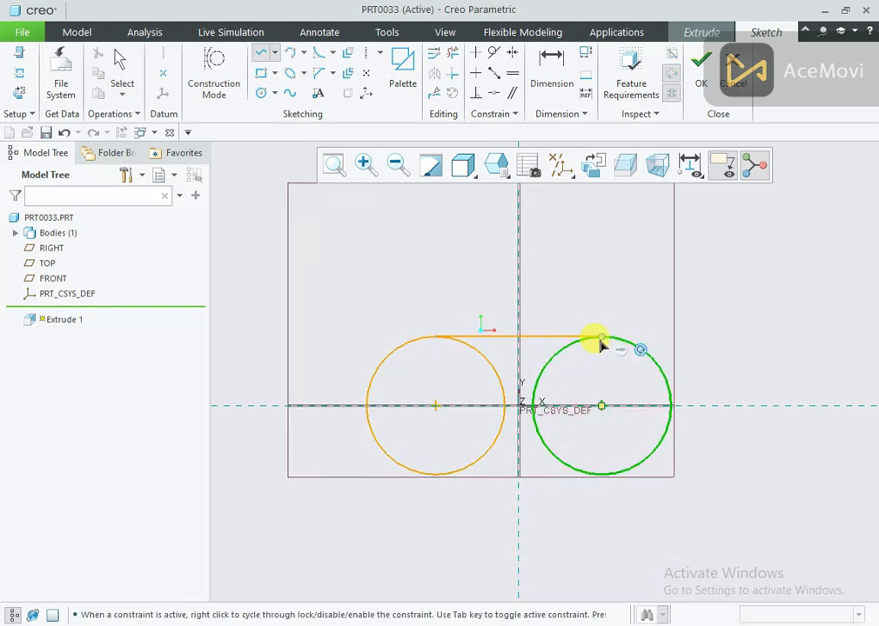
middle_click(592, 287)
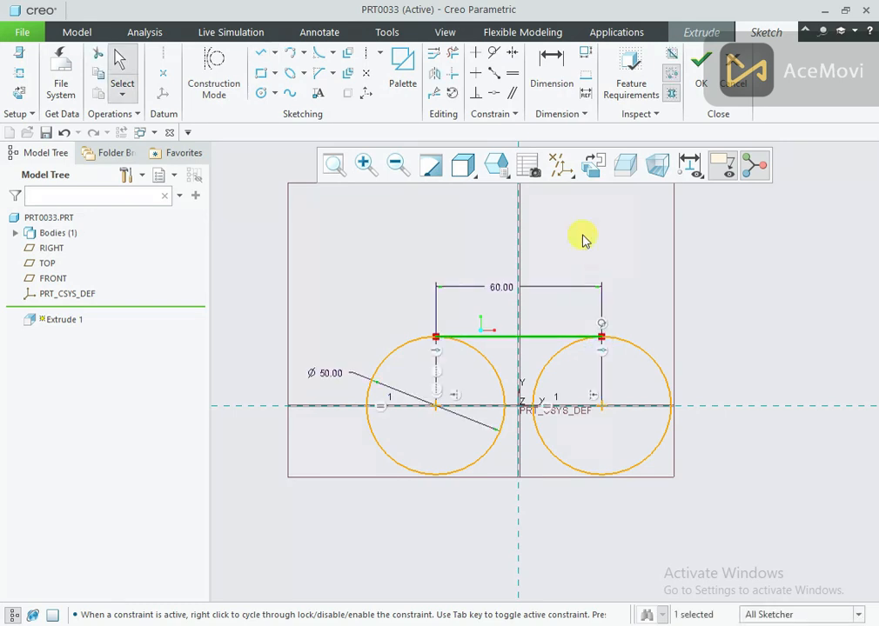
click(435, 75)
click(461, 405)
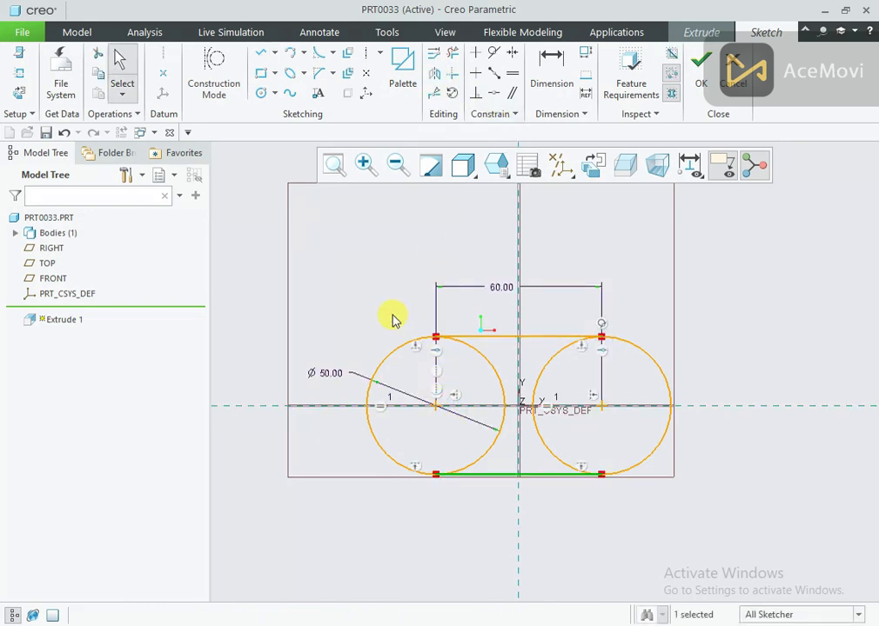
- Trim away the inner halves of both circles to leave a closed slot-shaped outline
click(453, 52)
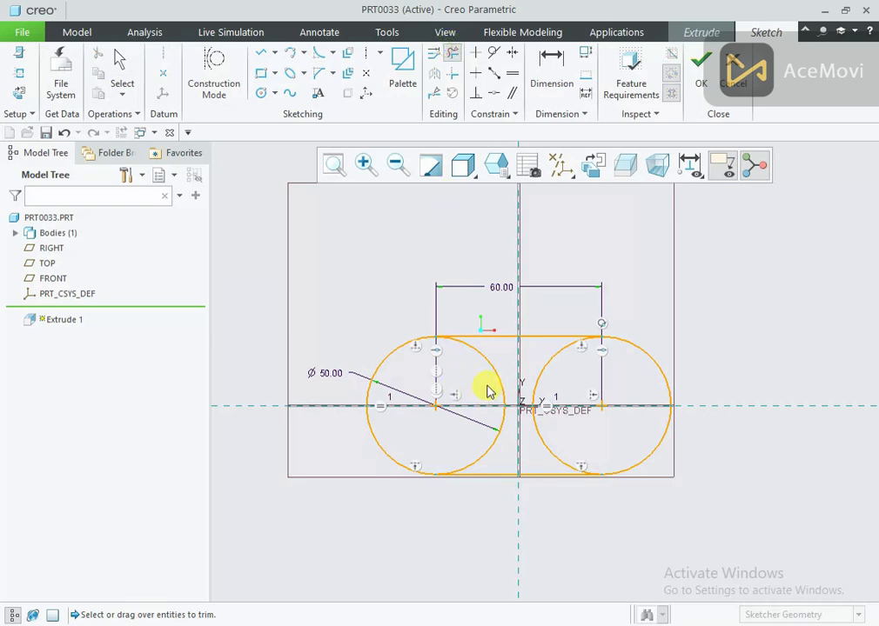
mouse_move(532, 383)
mouse_down()
mouse_move(516, 449)
mouse_move(457, 418)
mouse_up()
middle_click(456, 387)
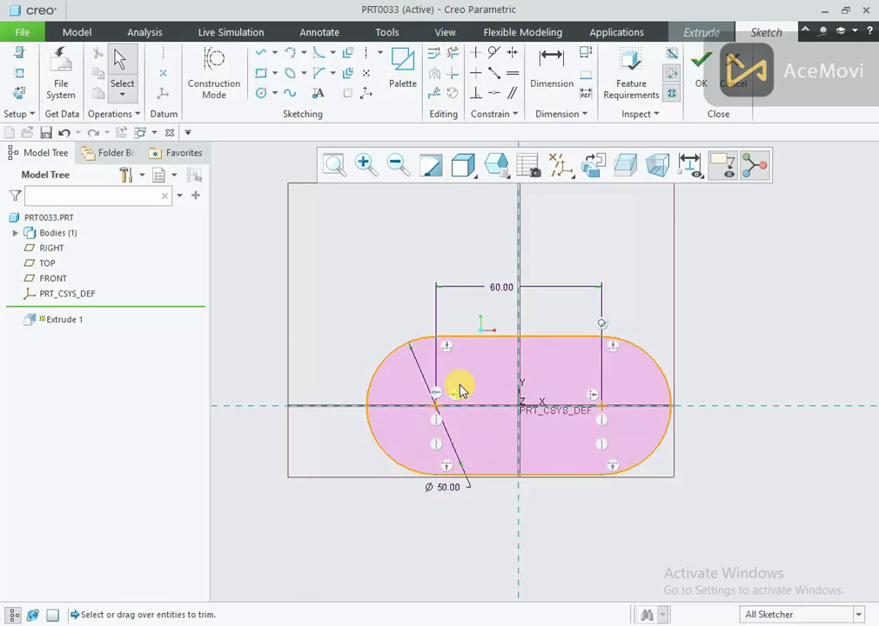
- Sketch a circle about 14.5 in diameter at the right arc's centre and another about 19 just right of the origin on the horizontal reference
scroll(565, 420, down, 2)
right_click(350, 257)
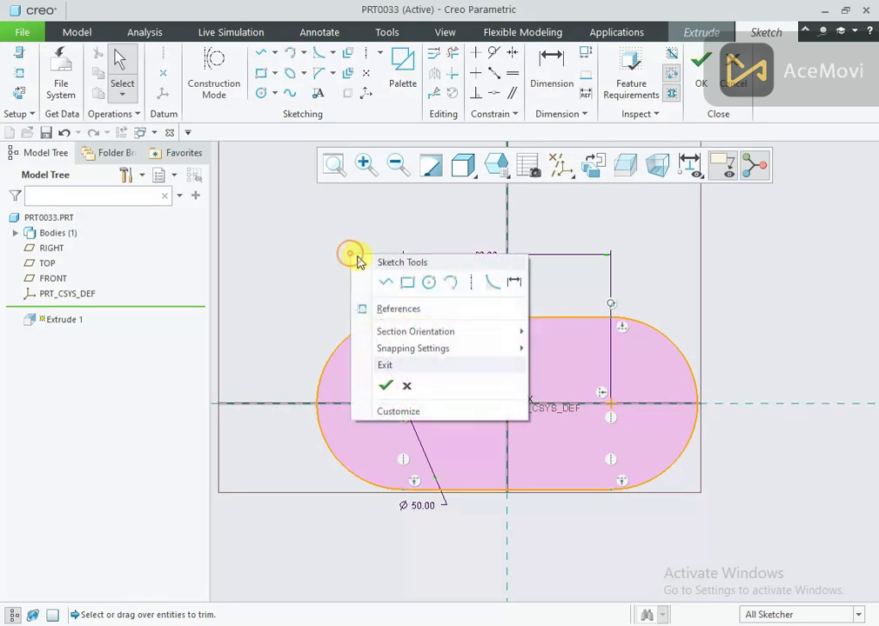
click(430, 286)
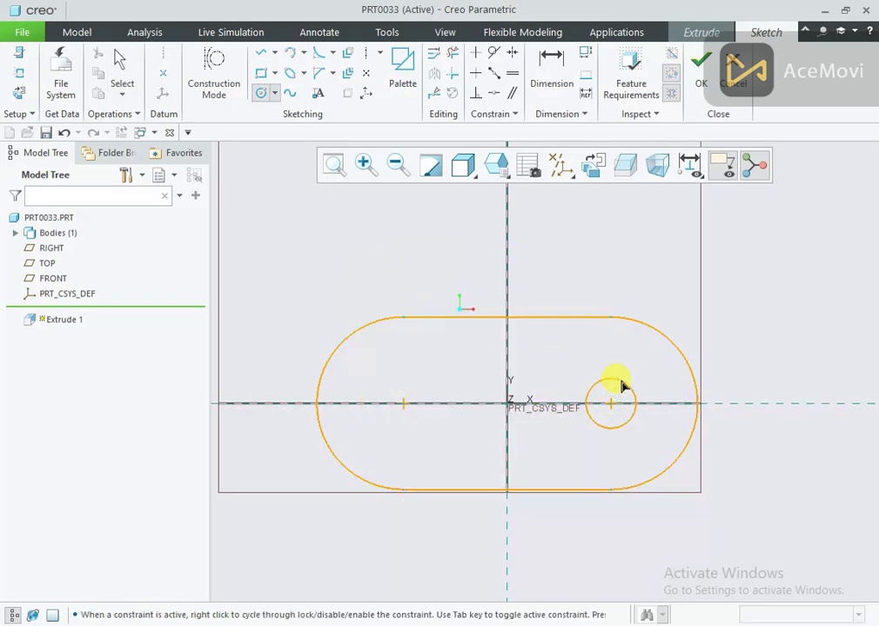
click(529, 402)
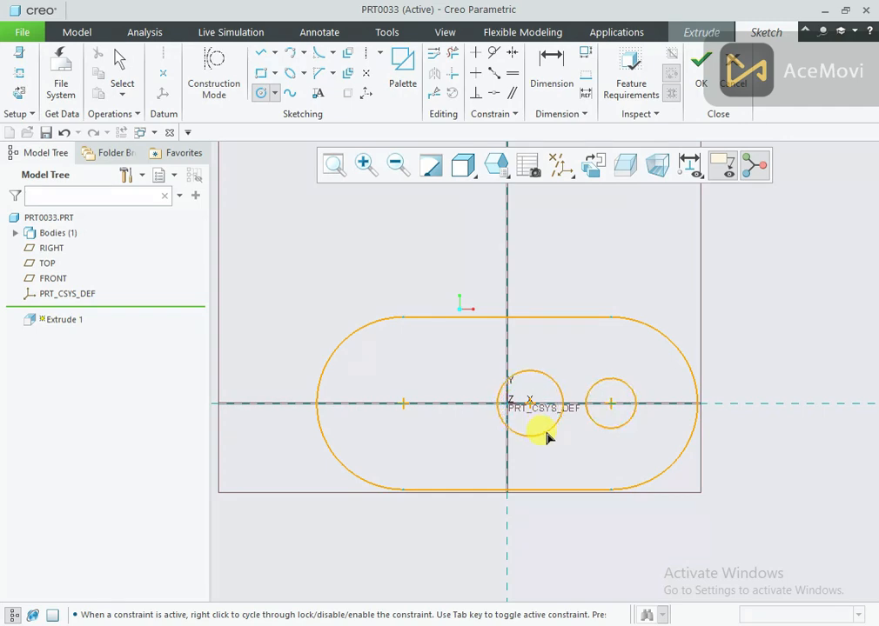
click(571, 366)
middle_click(571, 362)
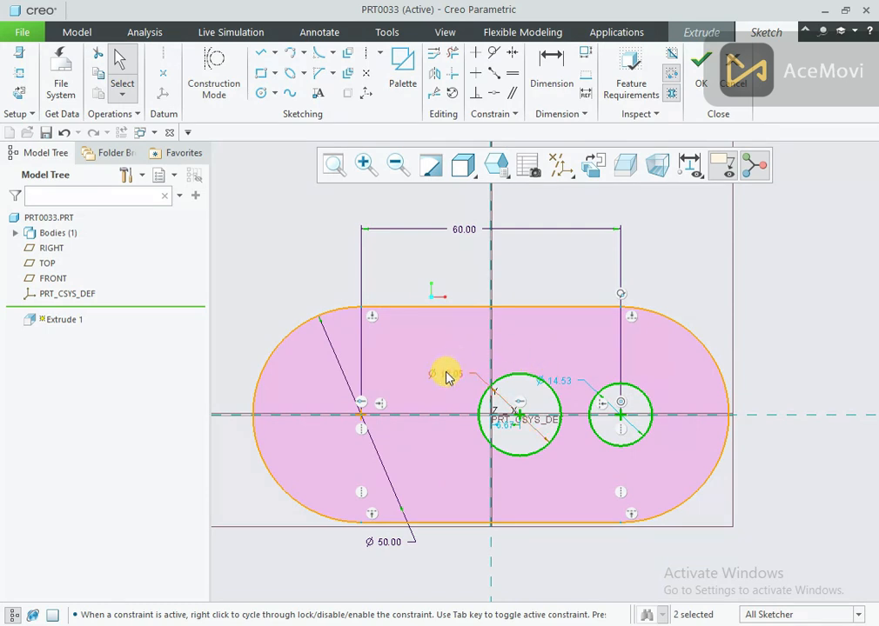
- Dimension the horizontal distance between the centres of the two inner circles as 20
right_click(555, 343)
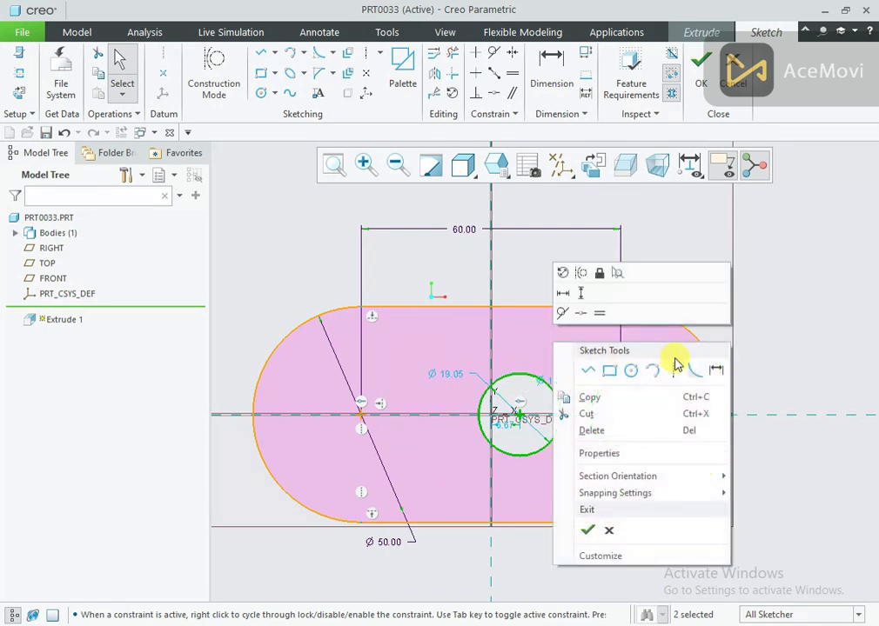
click(677, 366)
click(623, 419)
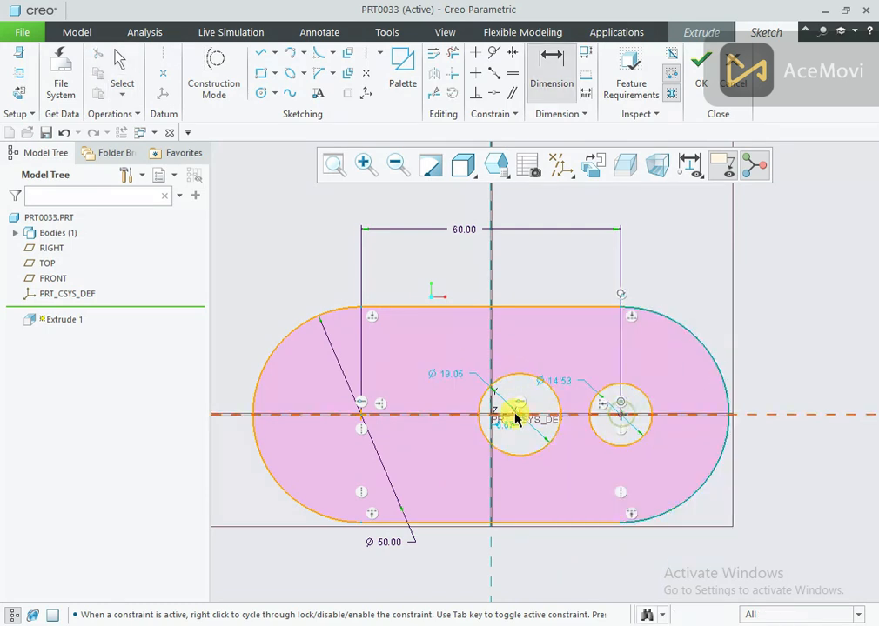
click(510, 413)
middle_click(561, 343)
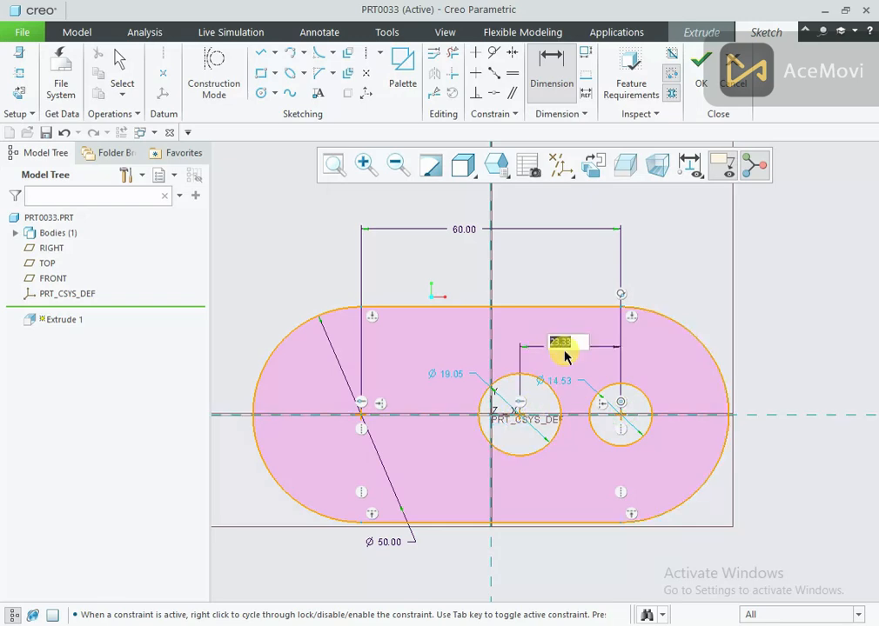
text(20)
key(Return)
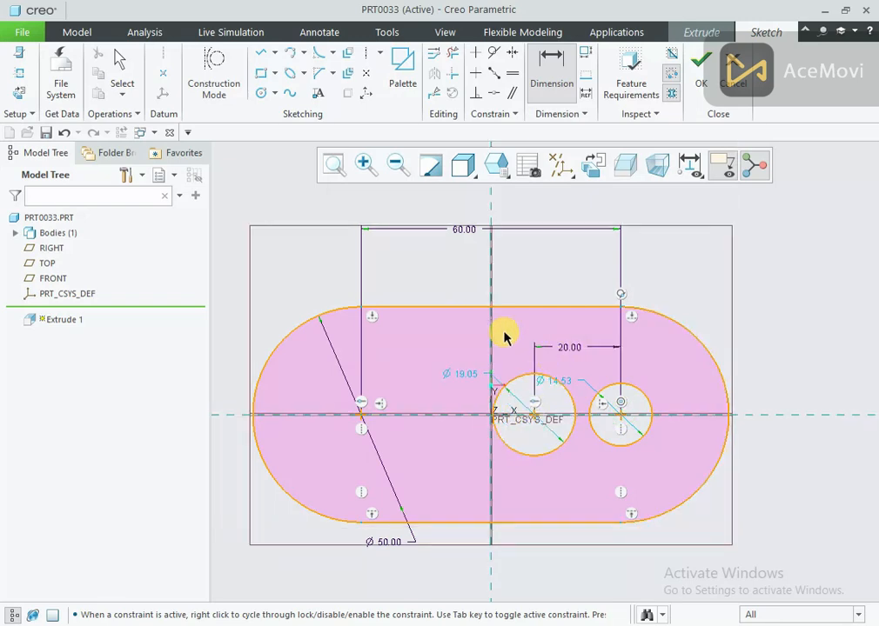
click(652, 365)
middle_click(679, 350)
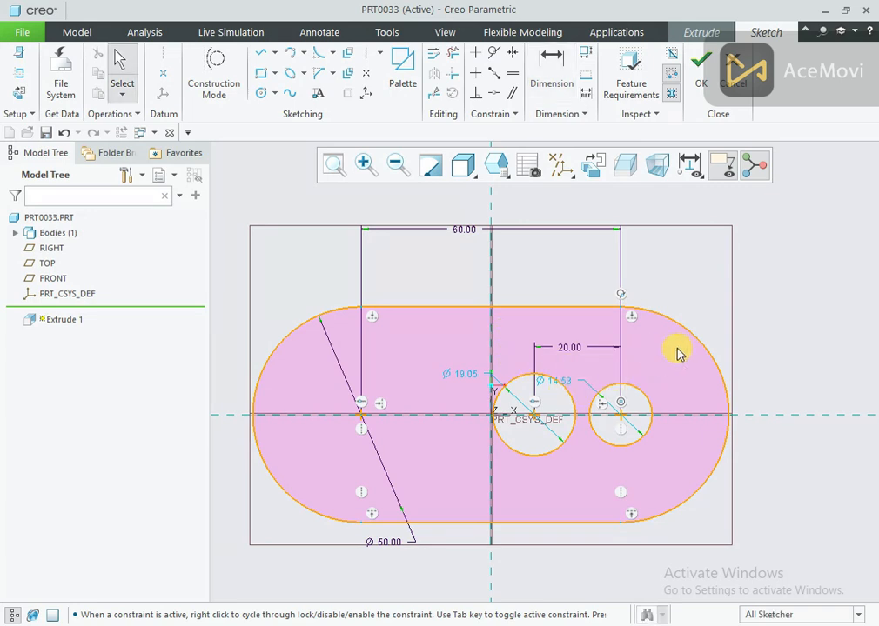
- Apply an equal constraint to the two inner circles on the horizontal reference
drag(647, 345, 556, 404)
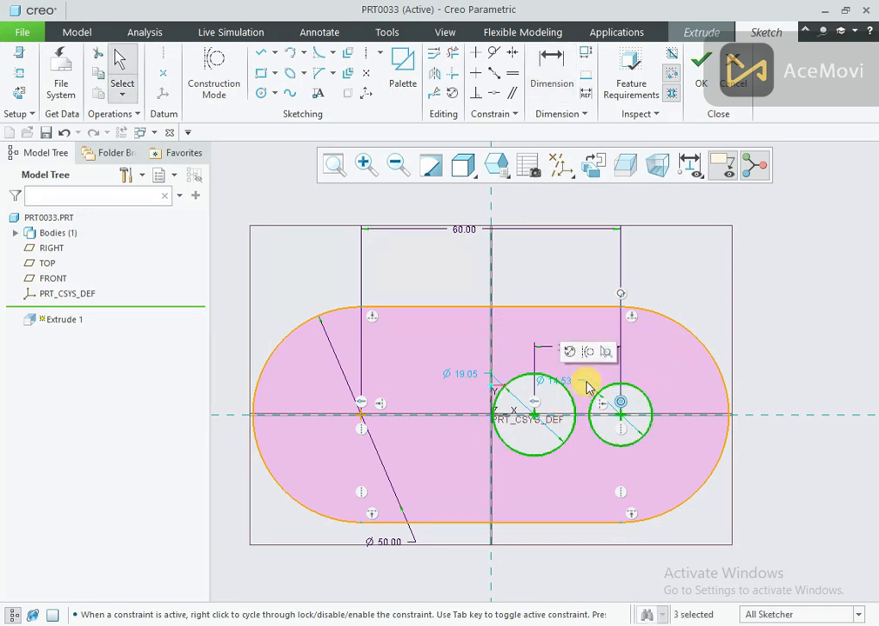
right_click(636, 335)
click(647, 269)
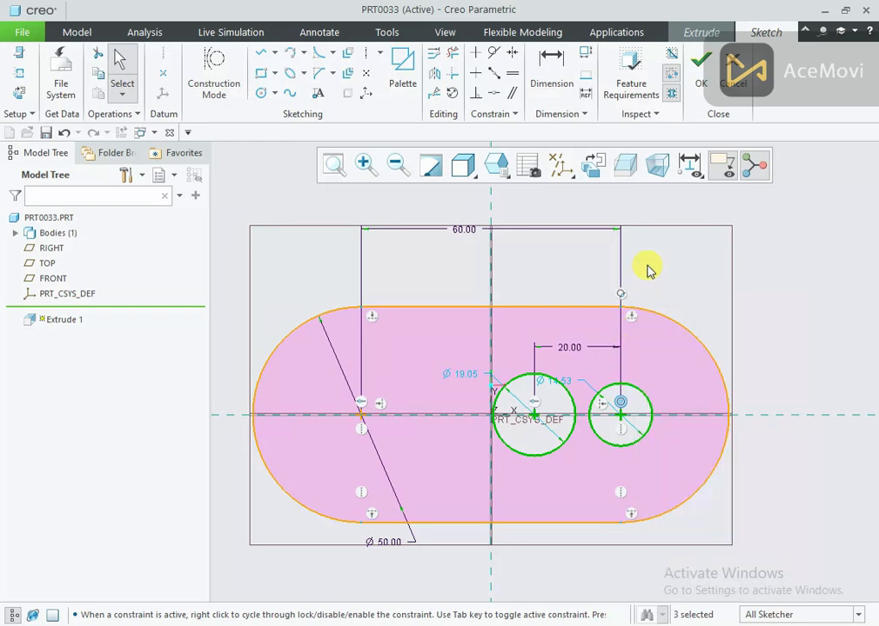
click(511, 76)
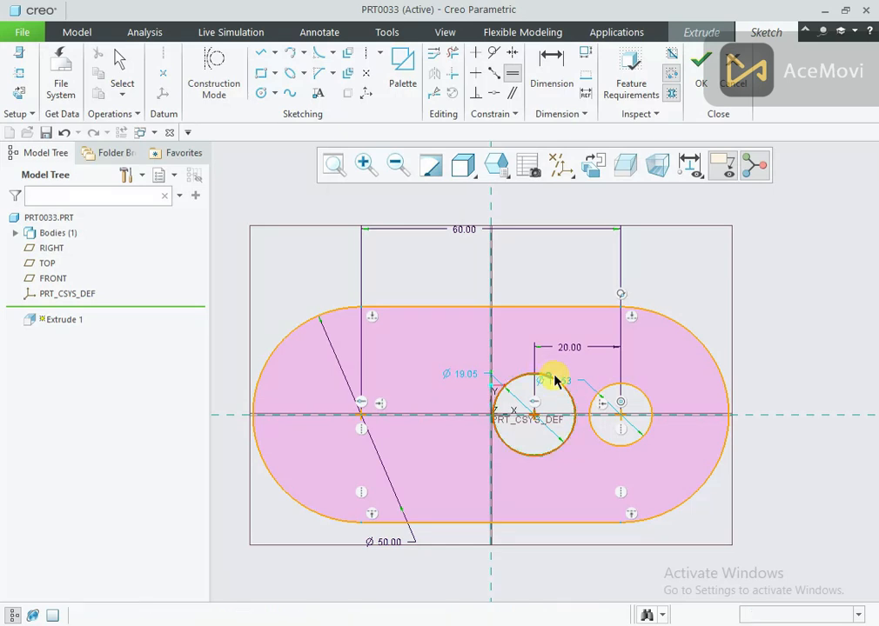
click(551, 374)
click(619, 381)
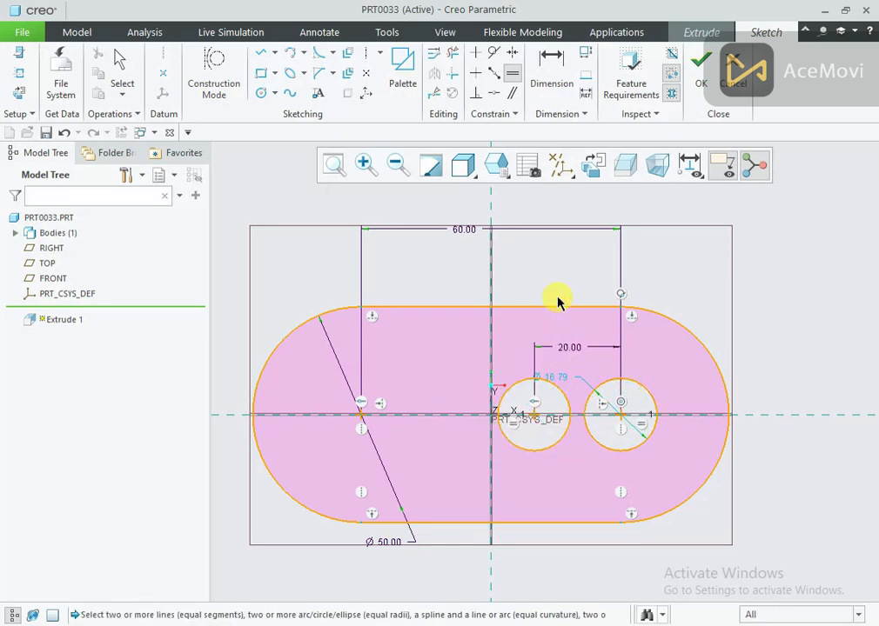
middle_click(557, 290)
- Set the diameter of the two equal inner circles to 12
double_click(563, 381)
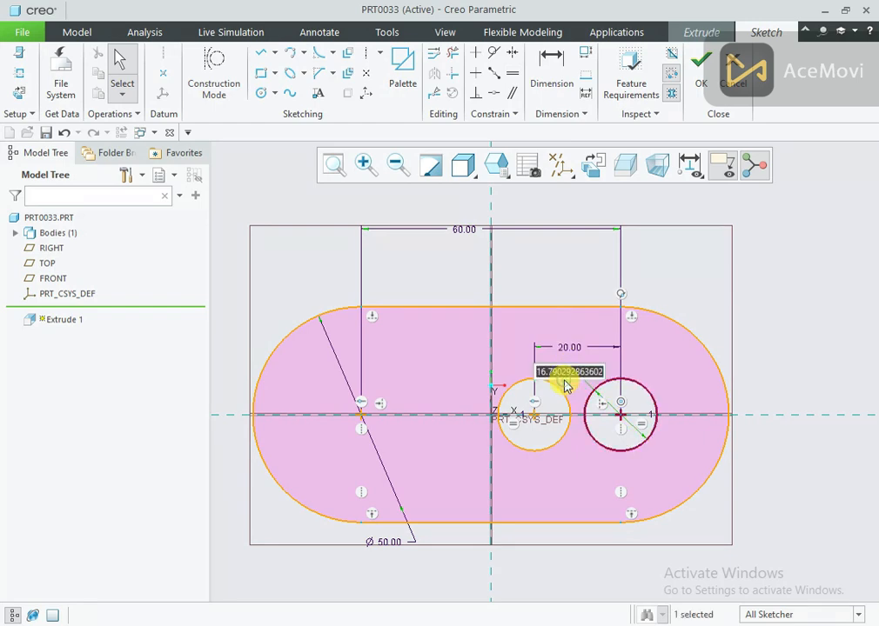
text(12)
key(Return)
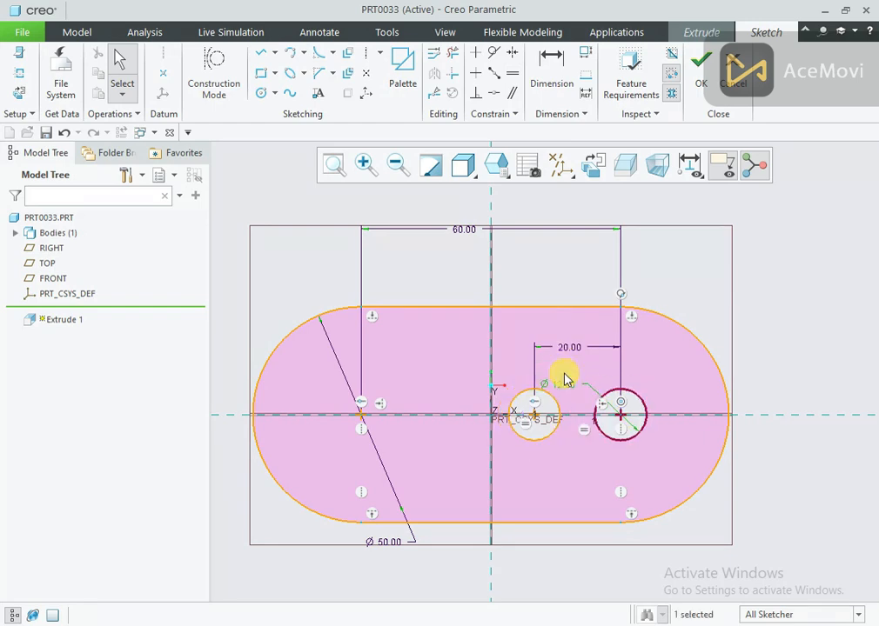
- Draw a line joining the tops of the two inner circles and mirror it about the horizontal reference
right_click(573, 358)
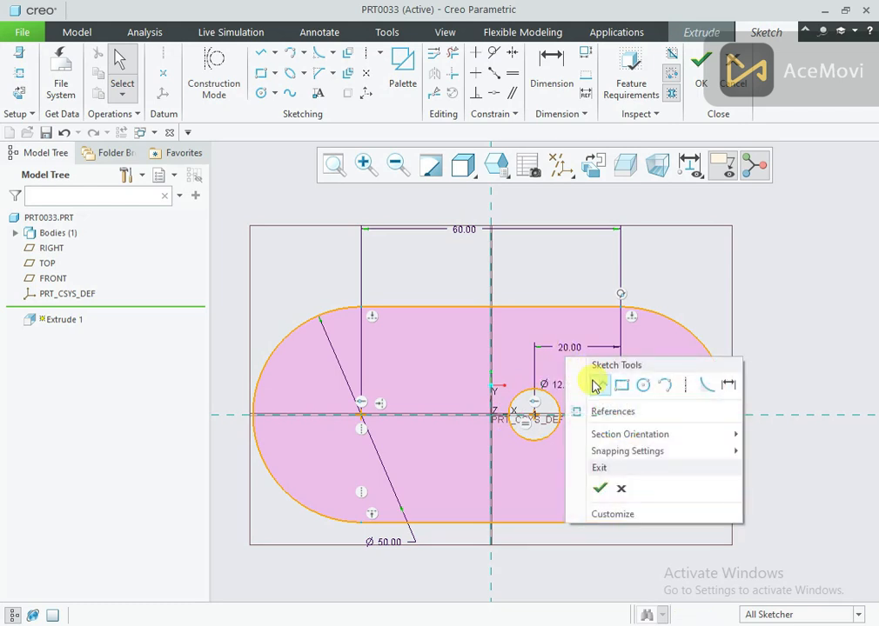
click(594, 381)
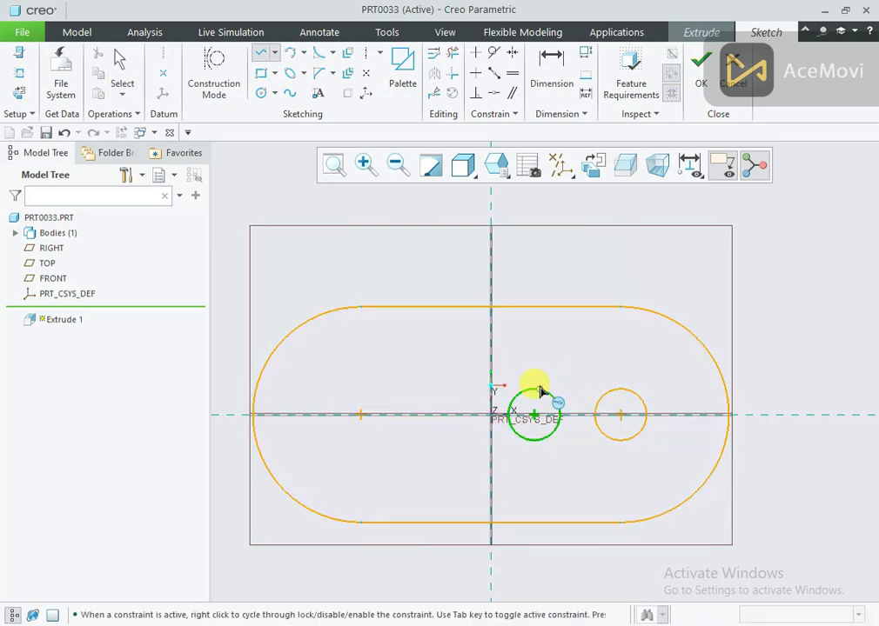
click(619, 391)
middle_click(623, 360)
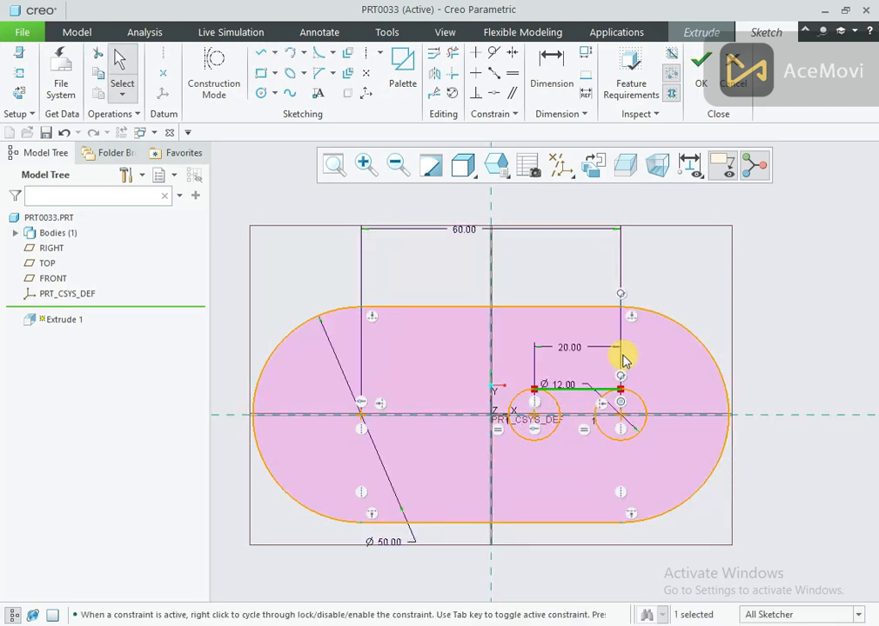
click(440, 78)
click(572, 416)
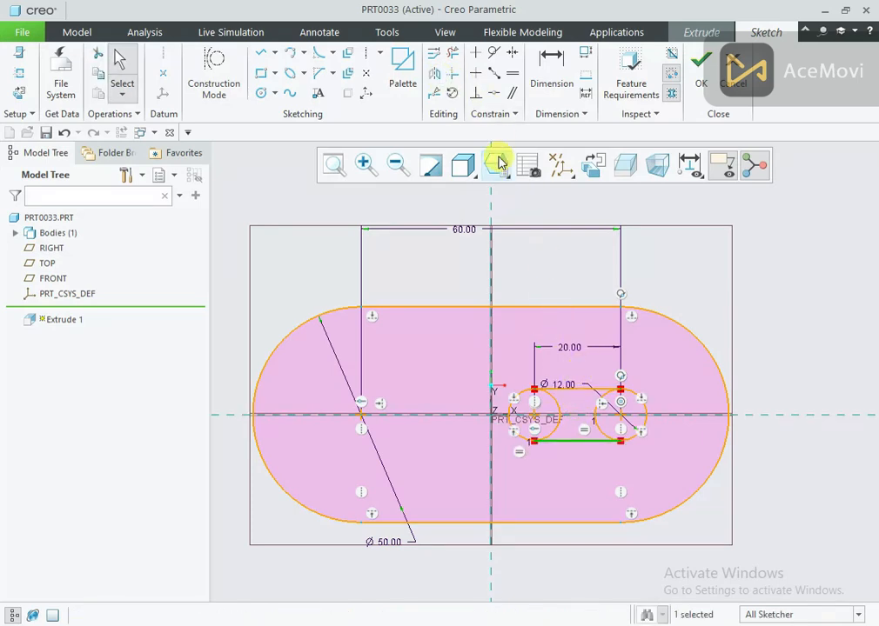
- Trim away the facing halves of the two 12 diameter circles to form a closed inner slot
click(450, 54)
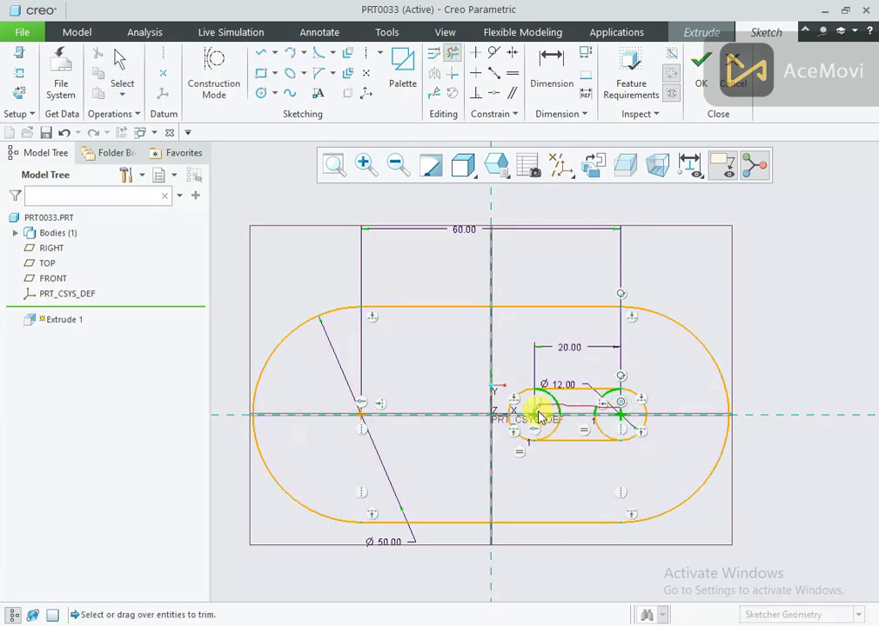
drag(609, 435, 653, 370)
middle_click(655, 374)
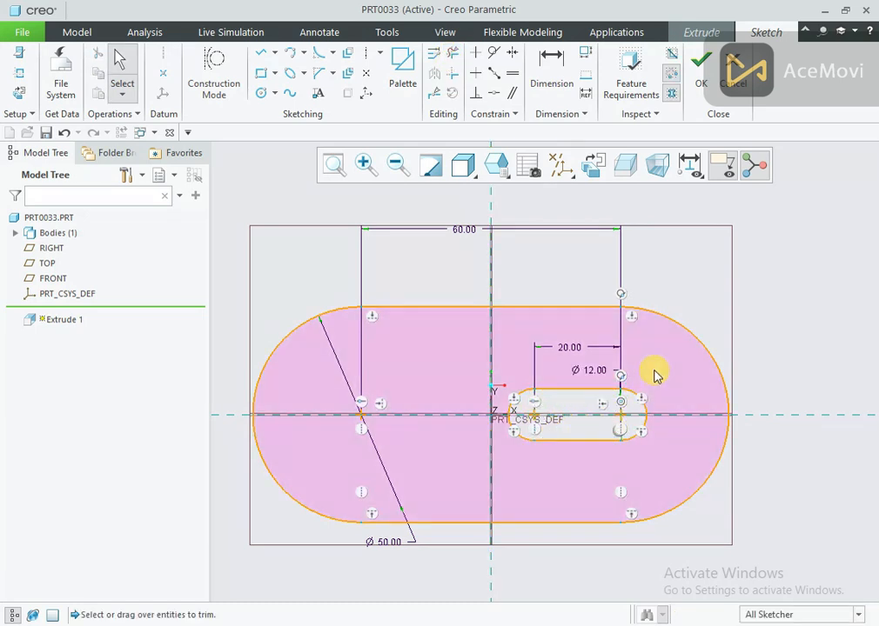
- Accept the base sketch and extrude it as a solid to a depth of 12
click(699, 79)
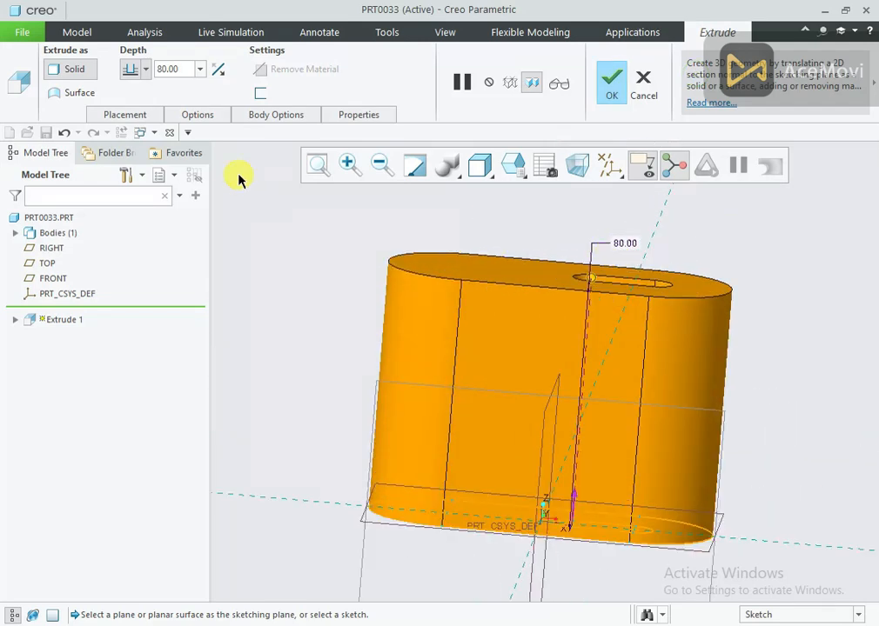
double_click(627, 243)
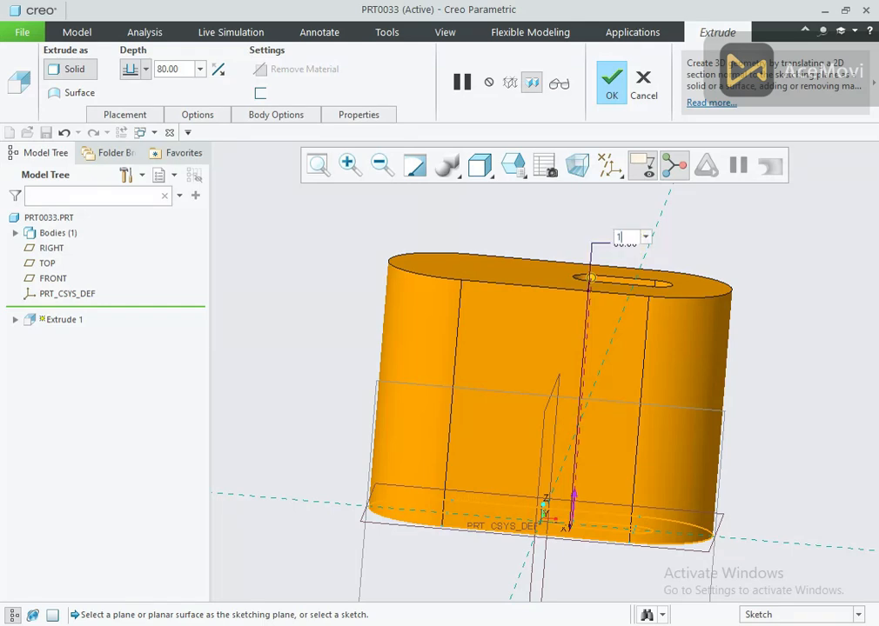
text(12)
key(Return)
scroll(557, 482, down, 4)
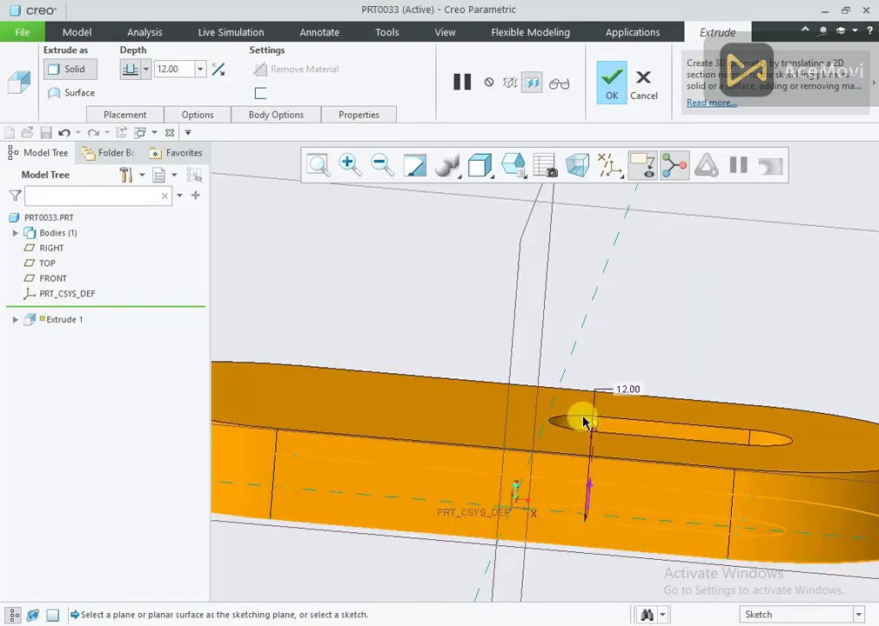
scroll(583, 409, up, 3)
click(614, 97)
- Turn off the display of all datum features in the model view
key(ctrl+d)
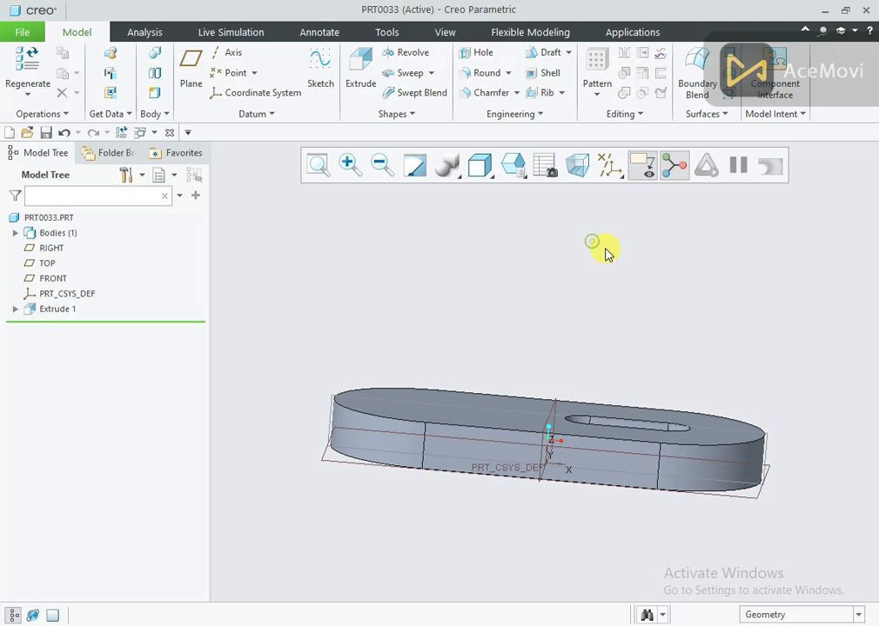
click(606, 168)
click(606, 188)
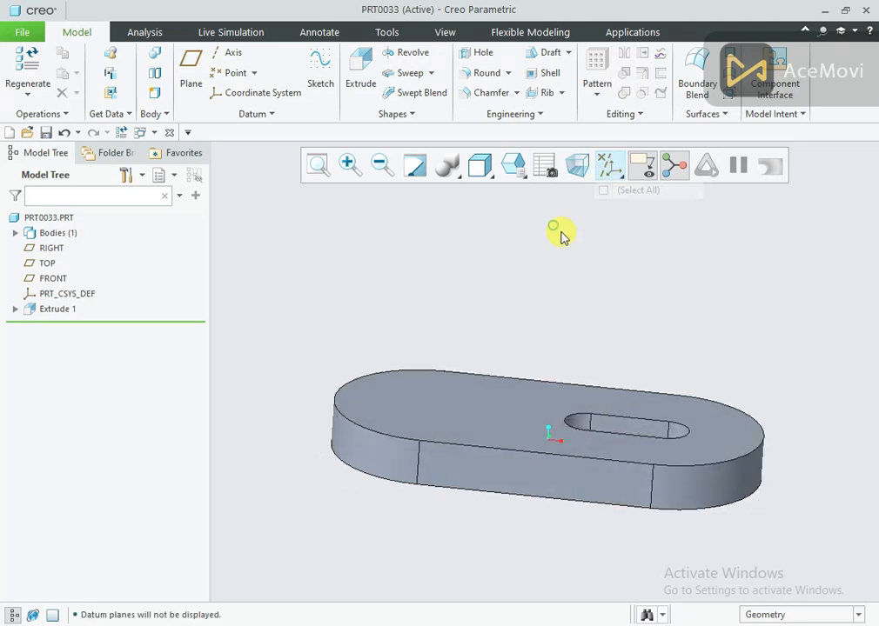
mouse_move(558, 231)
middle_down()
mouse_move(512, 243)
mouse_move(545, 244)
middle_up()
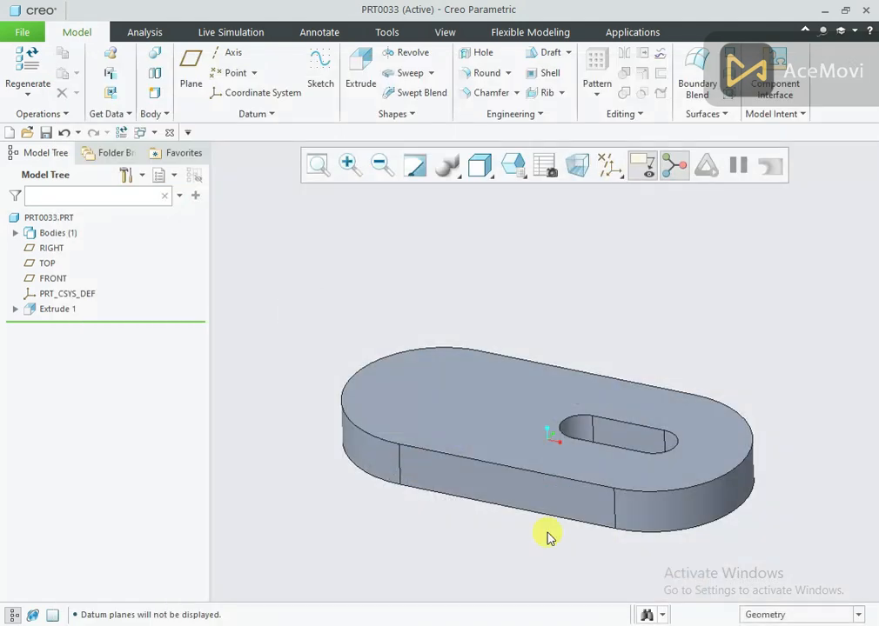
- Start an extrude on the base's upper face and sketch a circle concentric with the left rounded end, matching its outer arc
click(461, 396)
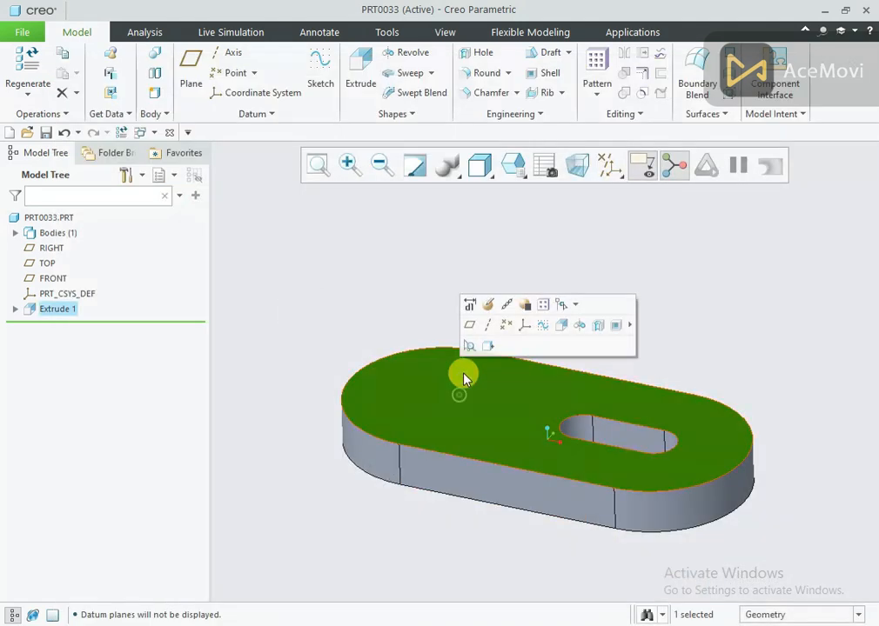
click(563, 325)
click(597, 170)
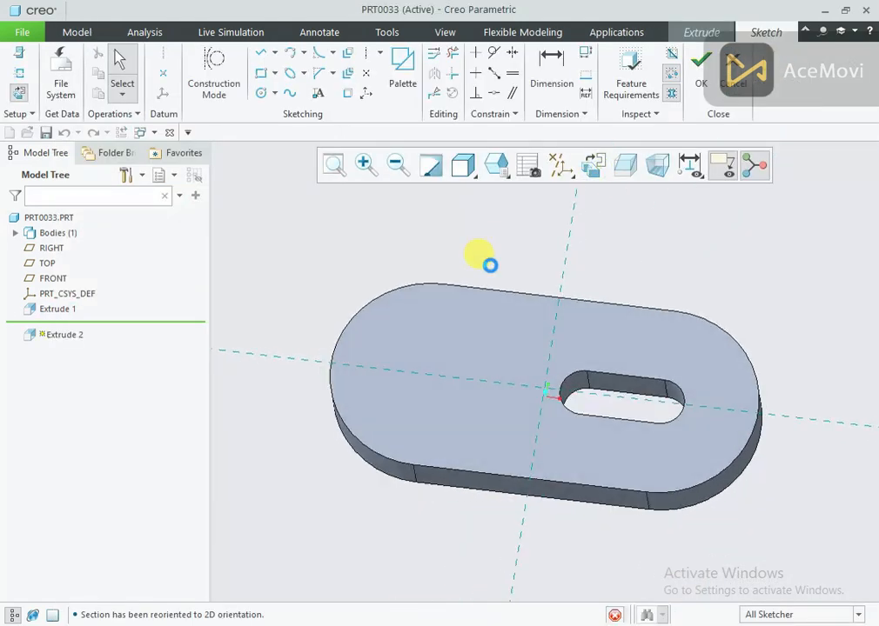
right_click(313, 255)
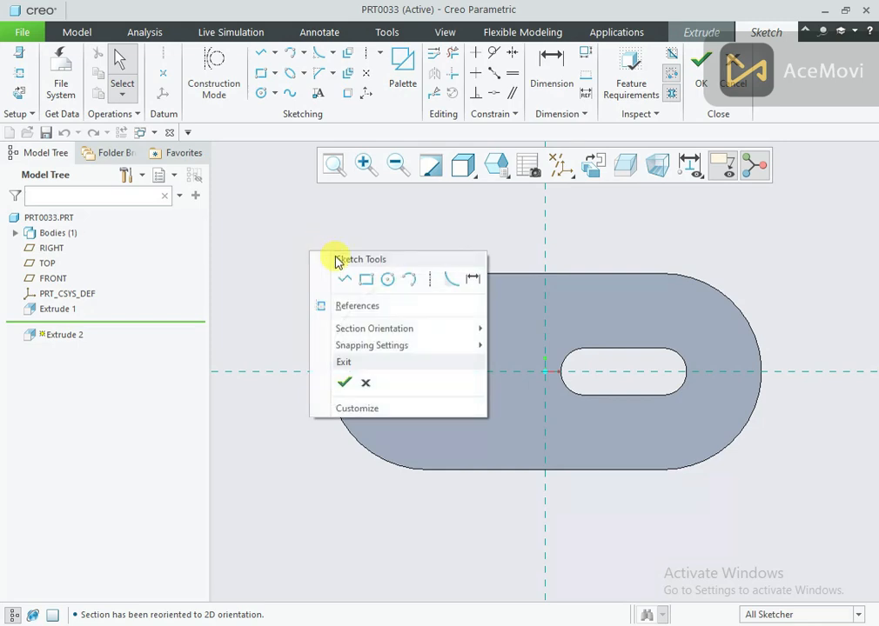
click(396, 281)
click(427, 372)
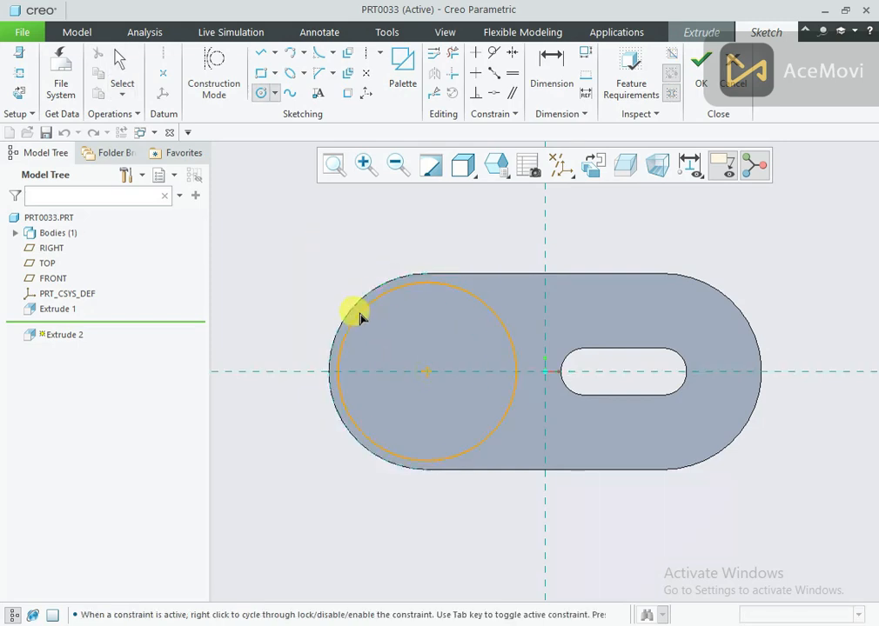
click(355, 308)
middle_click(416, 215)
mouse_move(416, 216)
middle_down()
mouse_move(427, 329)
mouse_move(437, 276)
middle_up()
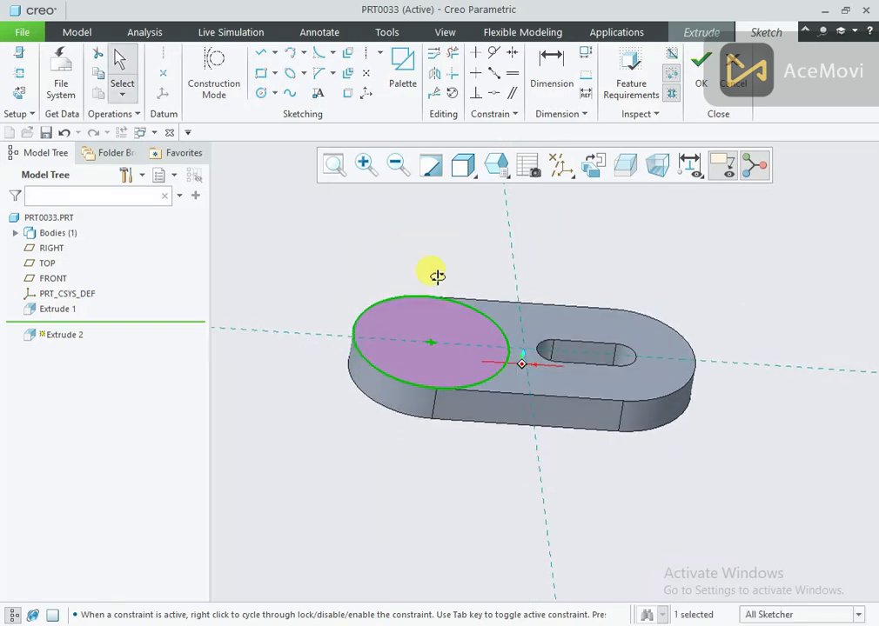
scroll(436, 276, down, 2)
- Accept the circle sketch and extrude it 20 upwards as a cylindrical boss
click(701, 66)
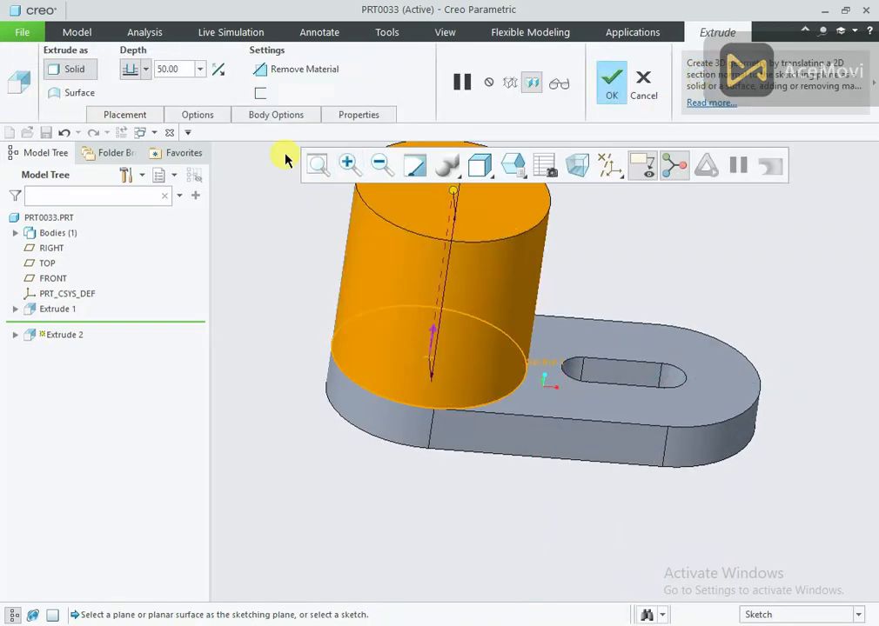
text(20)
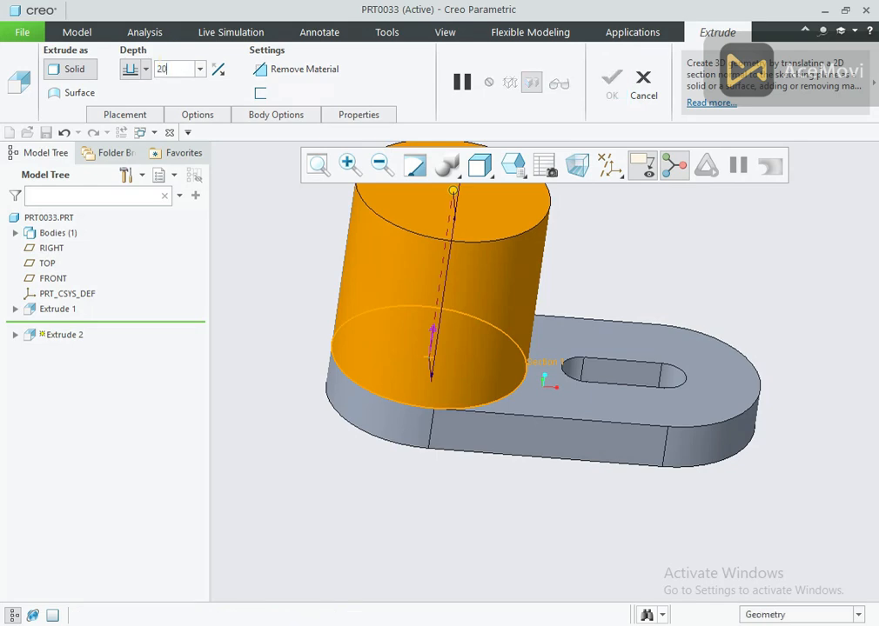
key(Return)
click(610, 87)
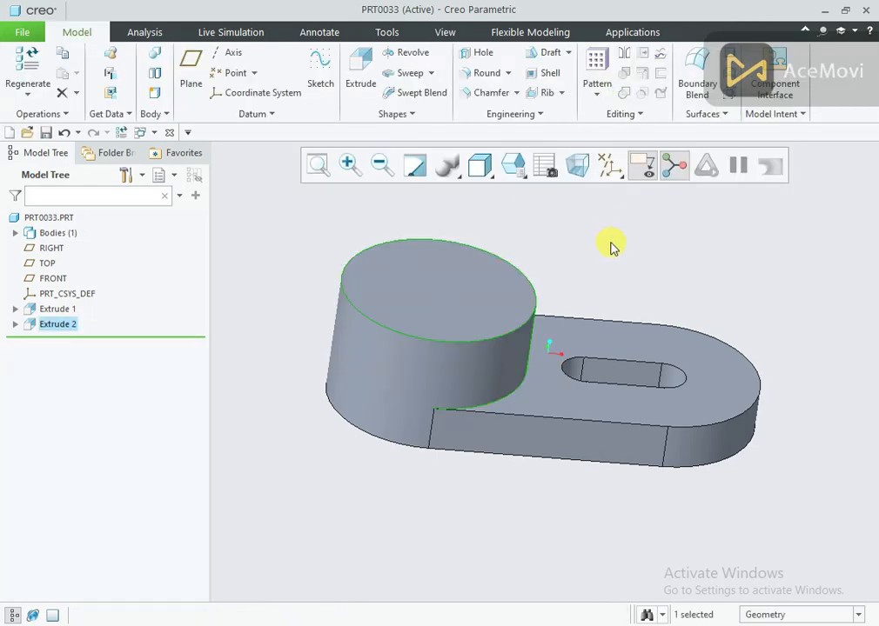
middle_drag(614, 245, 614, 272)
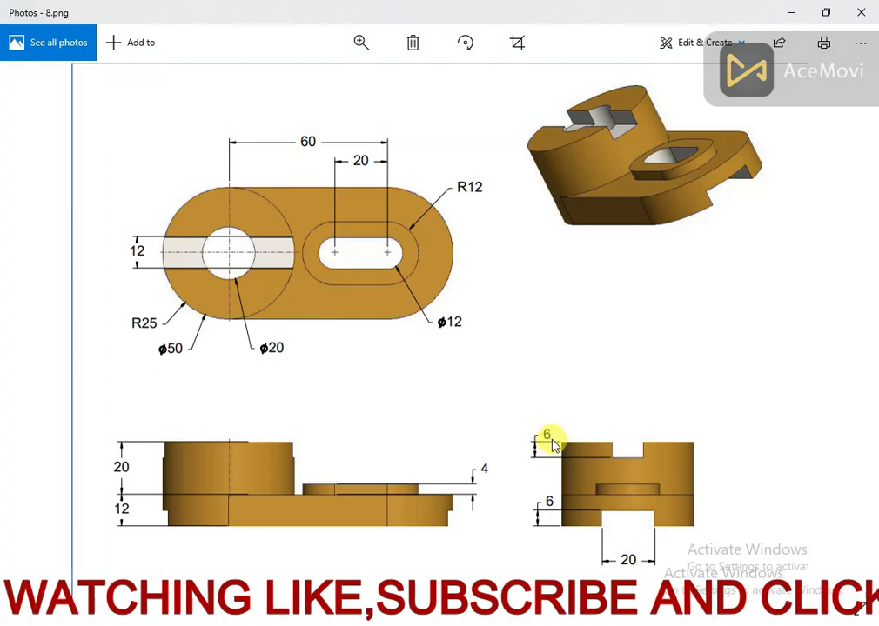
- Return to Creo Parametric and start an extrude sketch on the base's upper face, viewed square to the sketch plane
key(alt+Tab)
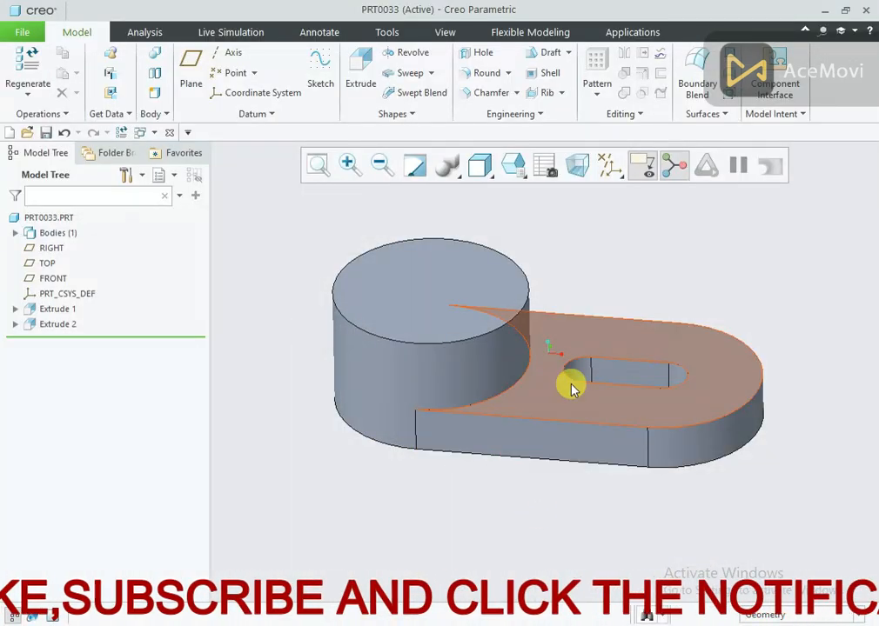
click(598, 337)
click(689, 265)
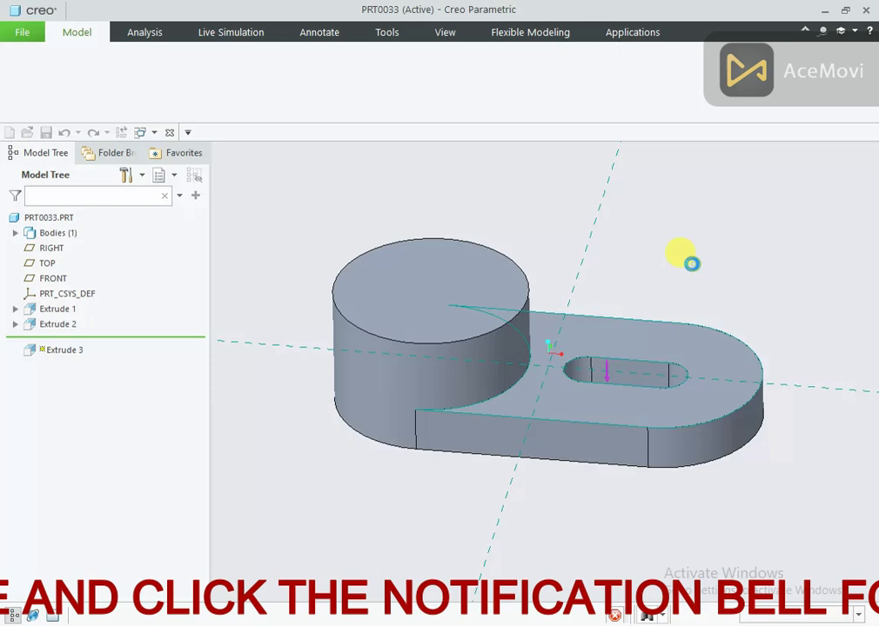
click(591, 163)
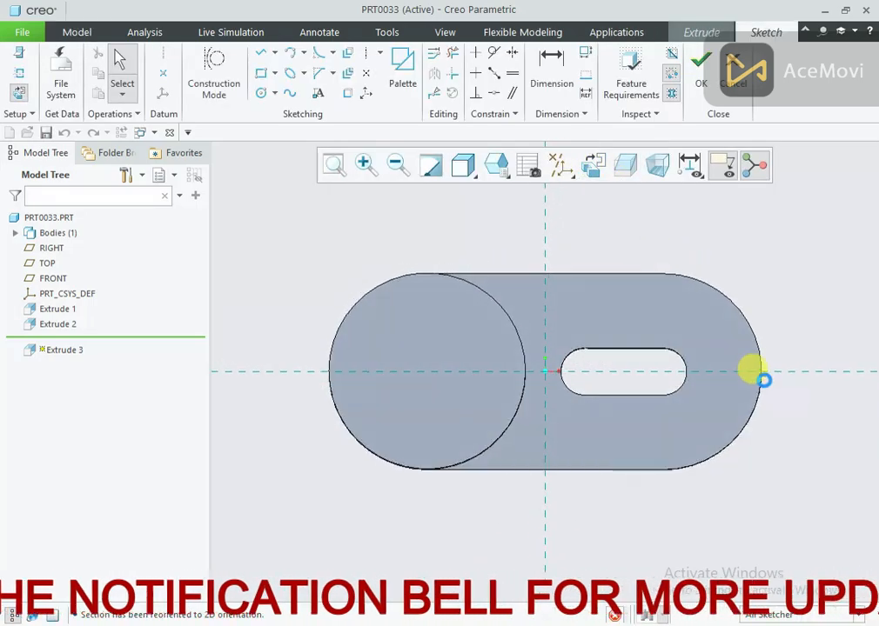
scroll(763, 380, up, 2)
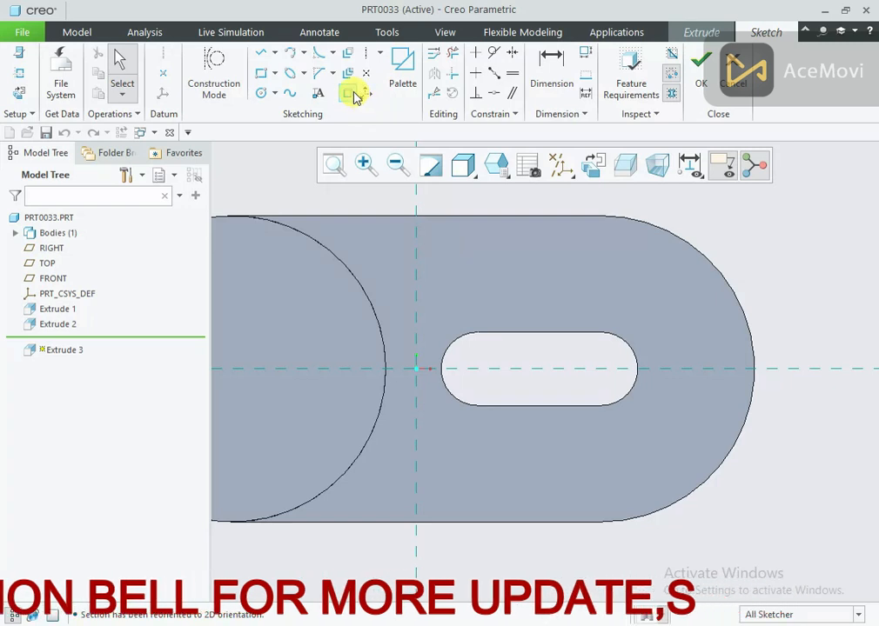
- Project the slot's two end arcs and two straight edges into the sketch
click(353, 95)
click(601, 334)
click(567, 333)
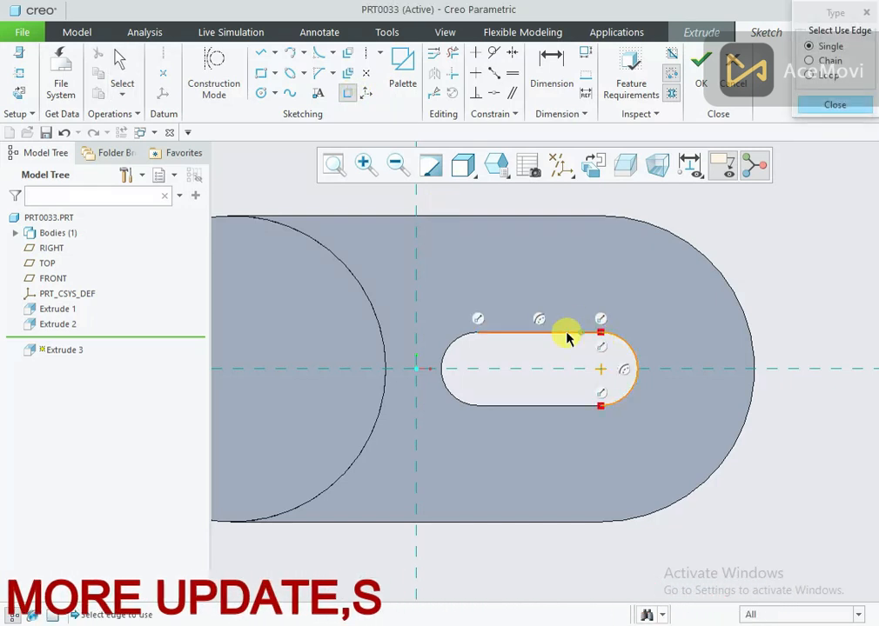
click(455, 345)
click(510, 406)
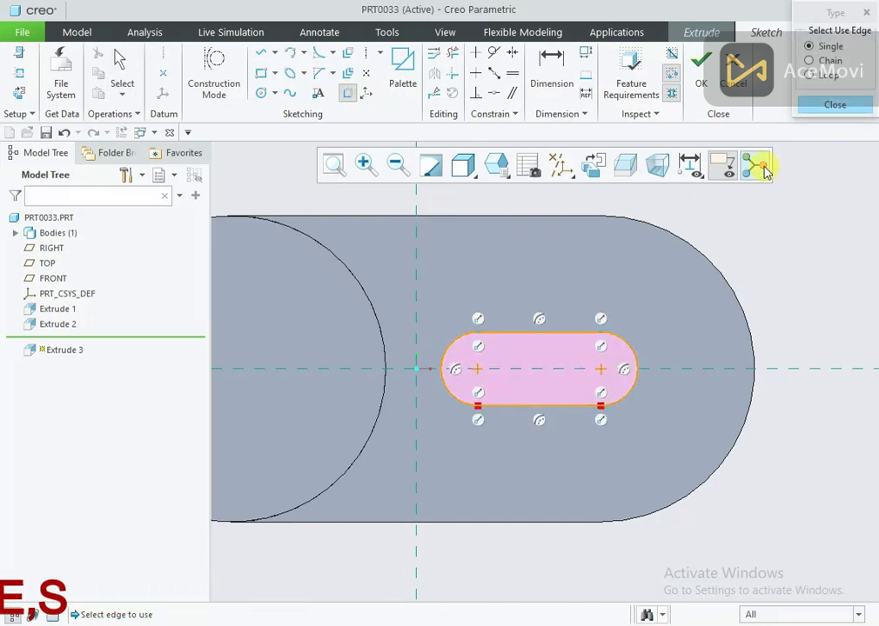
click(817, 105)
- Offset the whole slot loop outward in the sketch to form an outer outline with a 12 mm end radius
click(349, 56)
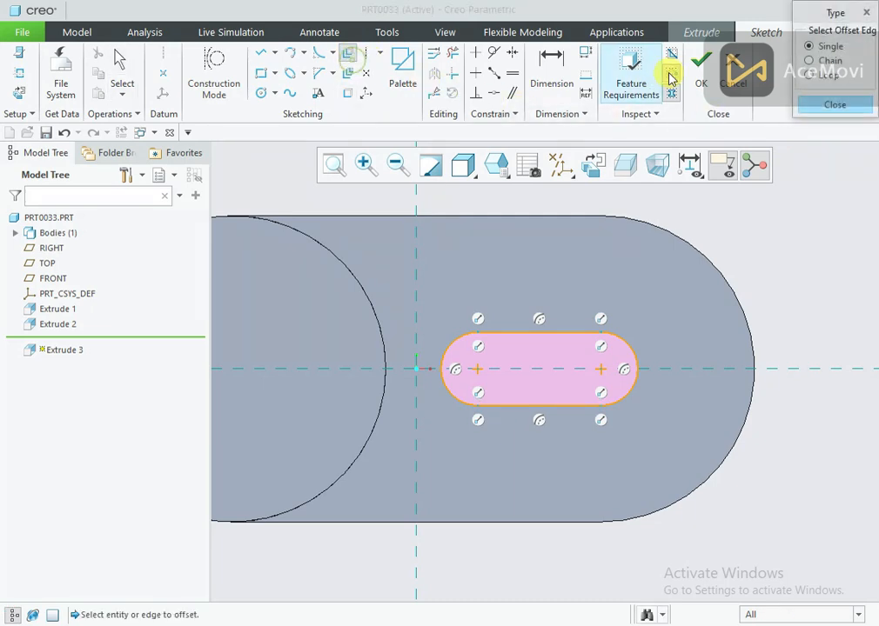
click(613, 336)
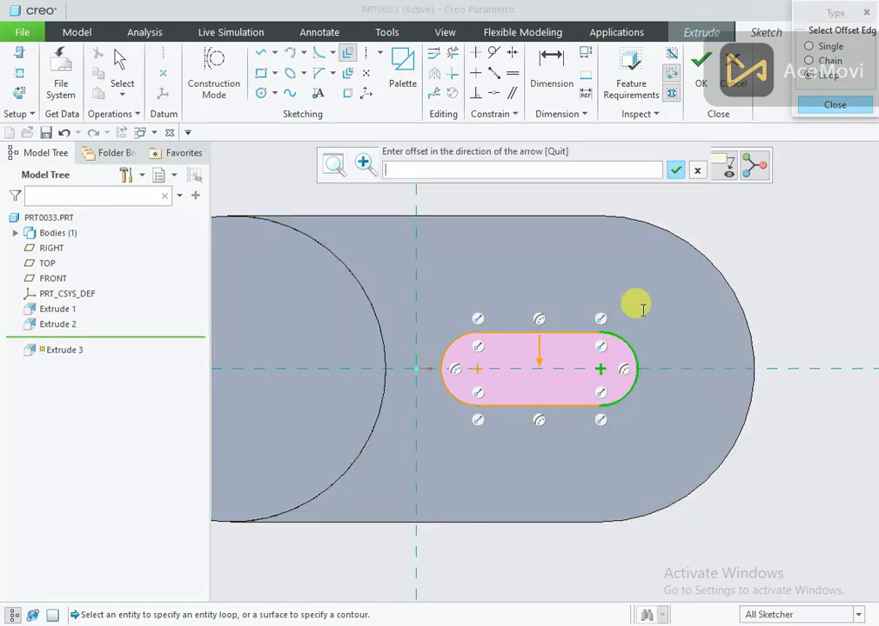
key(Return)
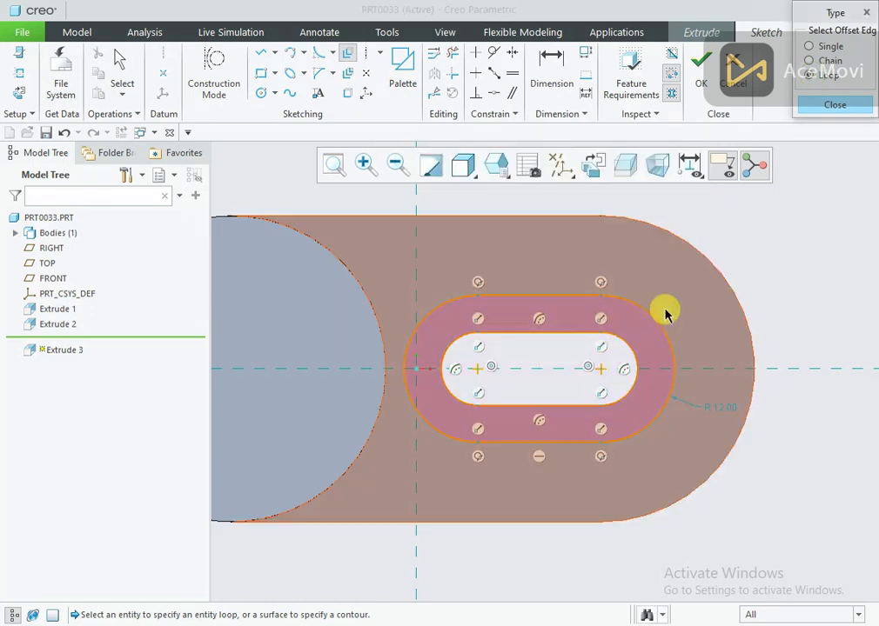
click(664, 255)
click(818, 246)
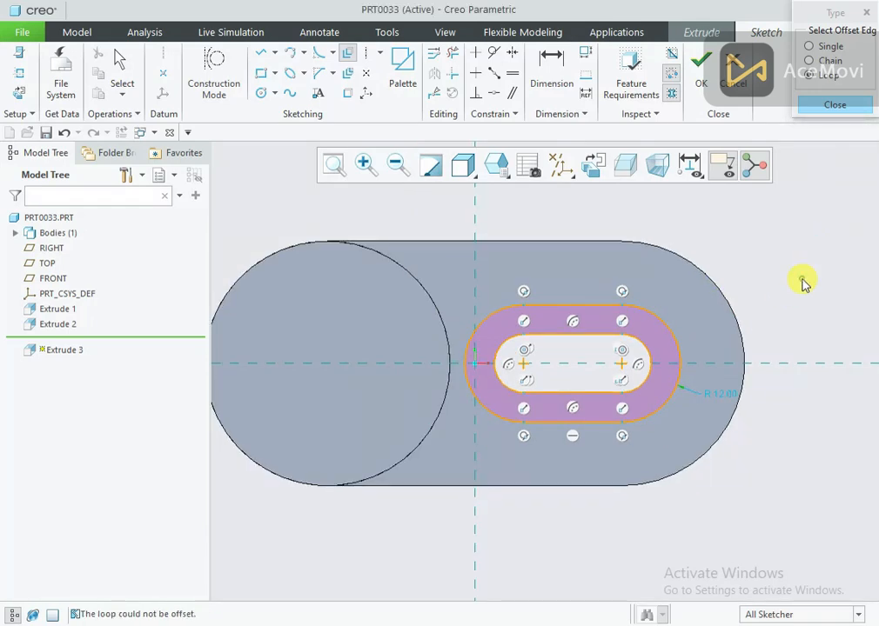
mouse_move(800, 280)
middle_down()
mouse_move(794, 233)
mouse_move(816, 170)
middle_up()
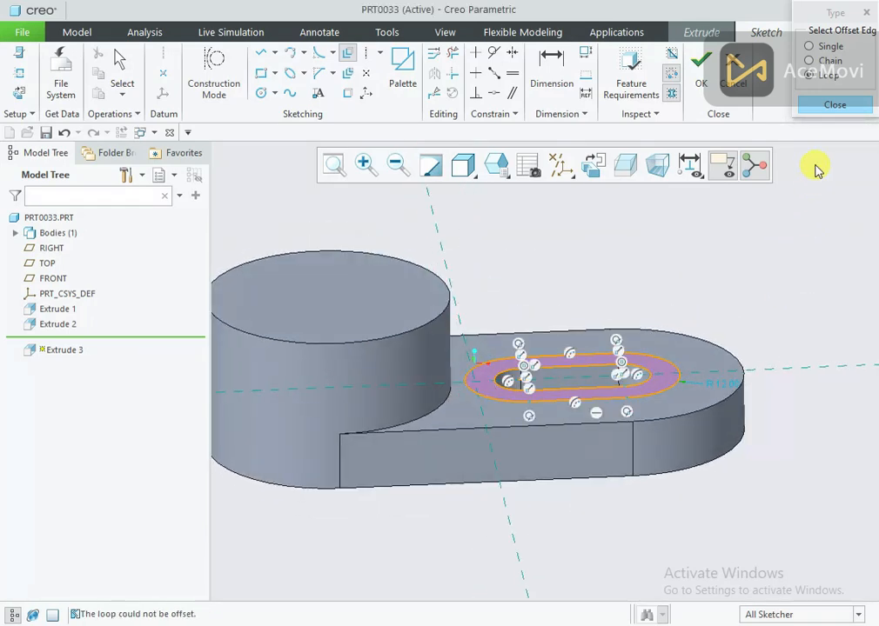
click(819, 104)
- Accept the rim sketch and extrude it 4 upwards from the base around the slot
click(701, 77)
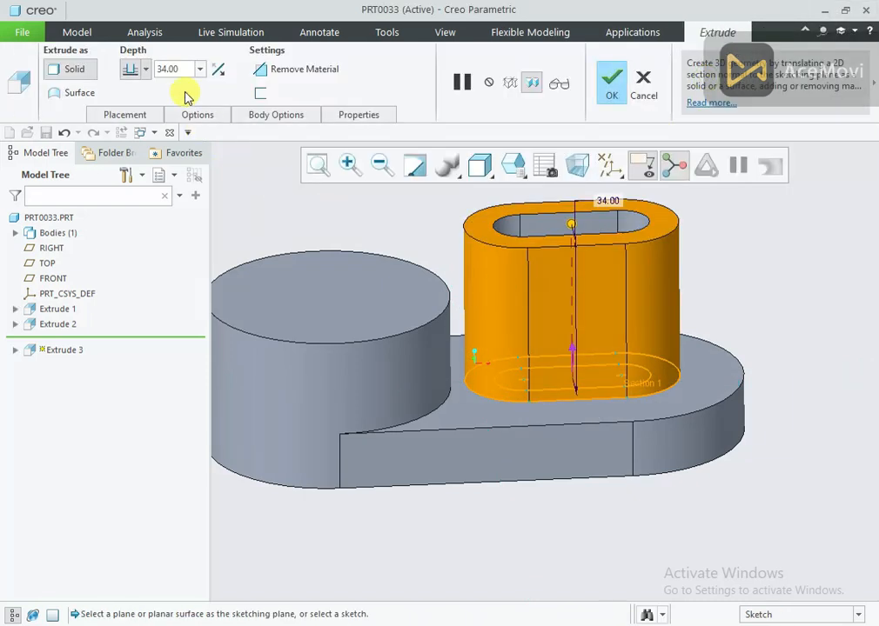
text(4.0)
key(Return)
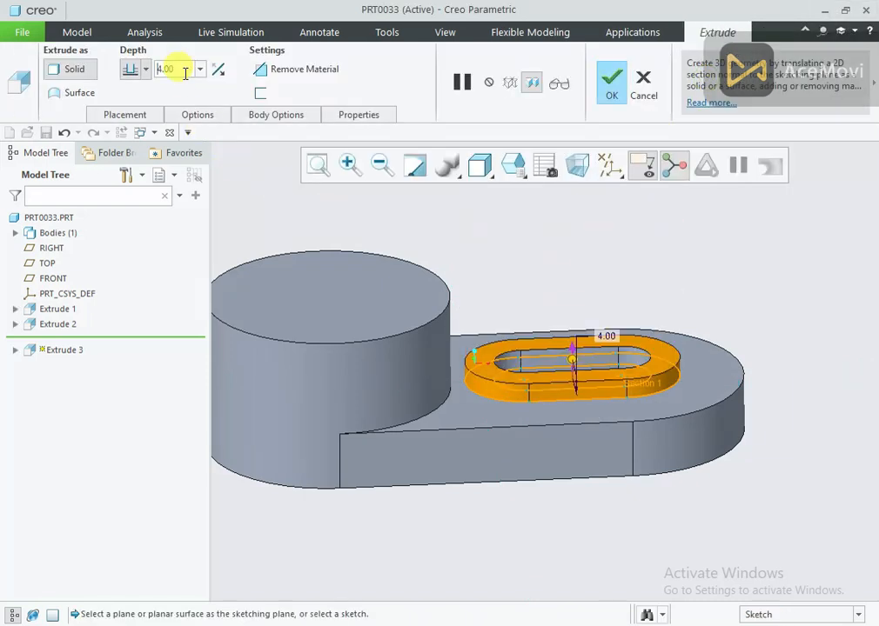
click(609, 85)
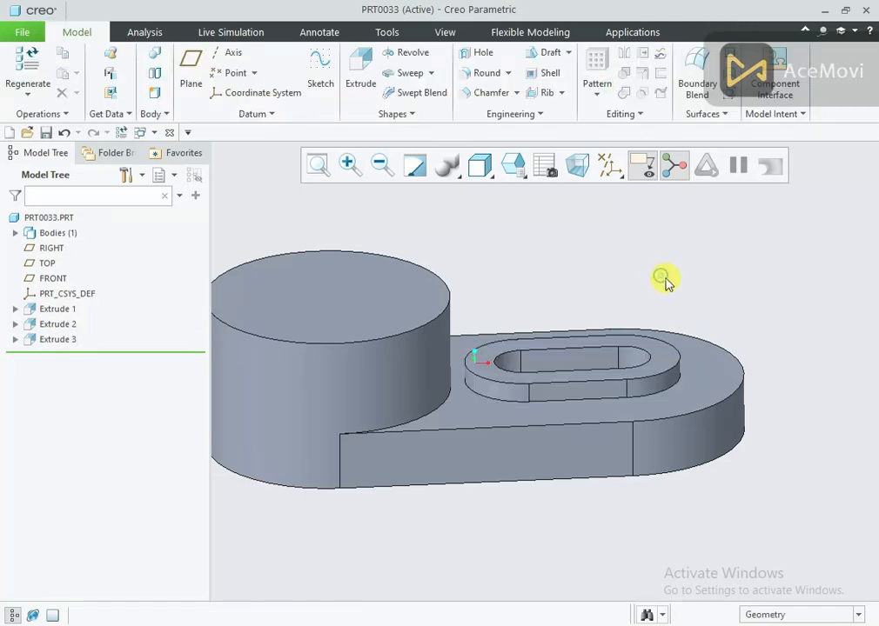
- Start an extrude sketch on the cylindrical boss's upper face, viewed square to the sketch plane
scroll(667, 280, up, 2)
middle_drag(666, 280, 623, 292)
click(504, 287)
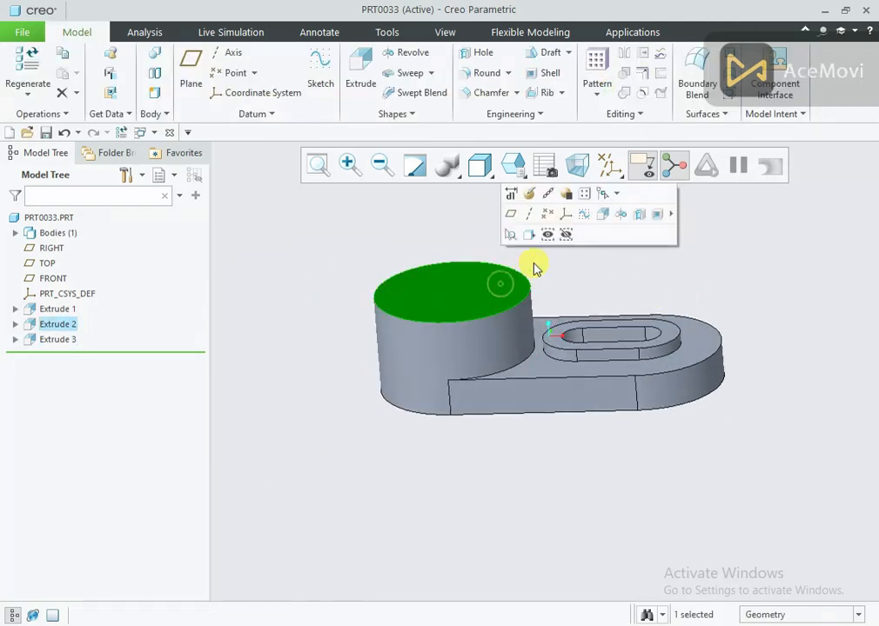
click(600, 217)
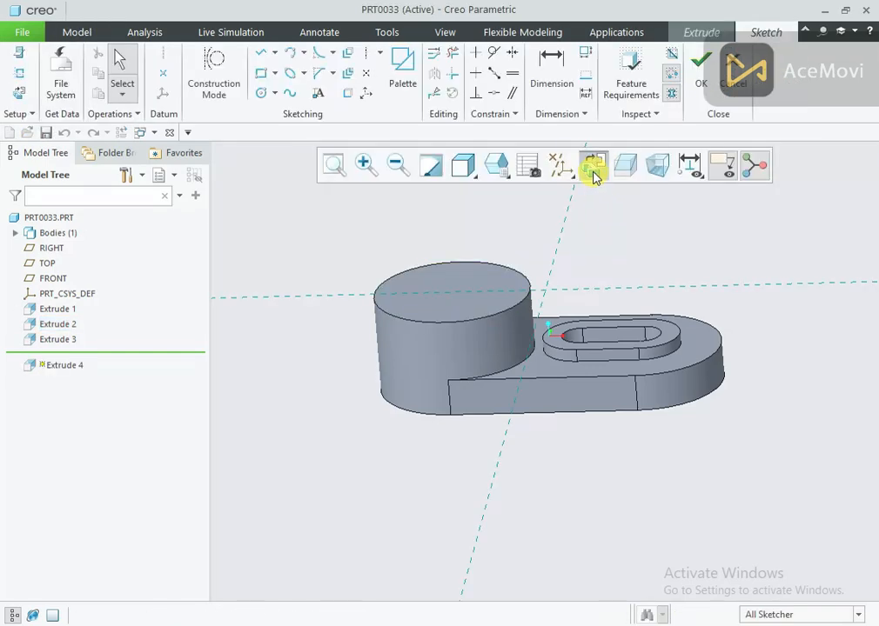
click(593, 173)
- Sketch a horizontal rectangle about 61 long and 15 wide across the boss, extending past both sides
right_click(319, 223)
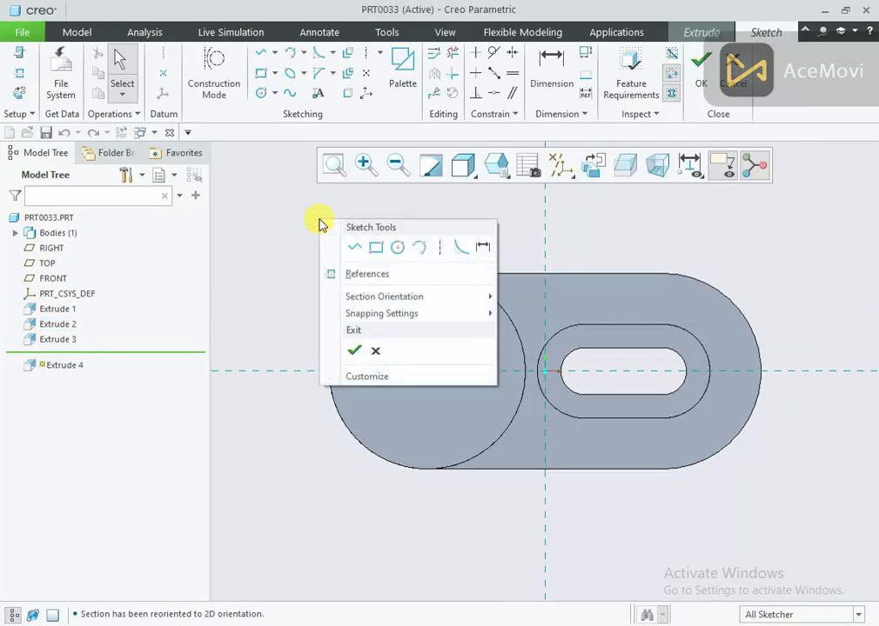
click(377, 249)
click(294, 339)
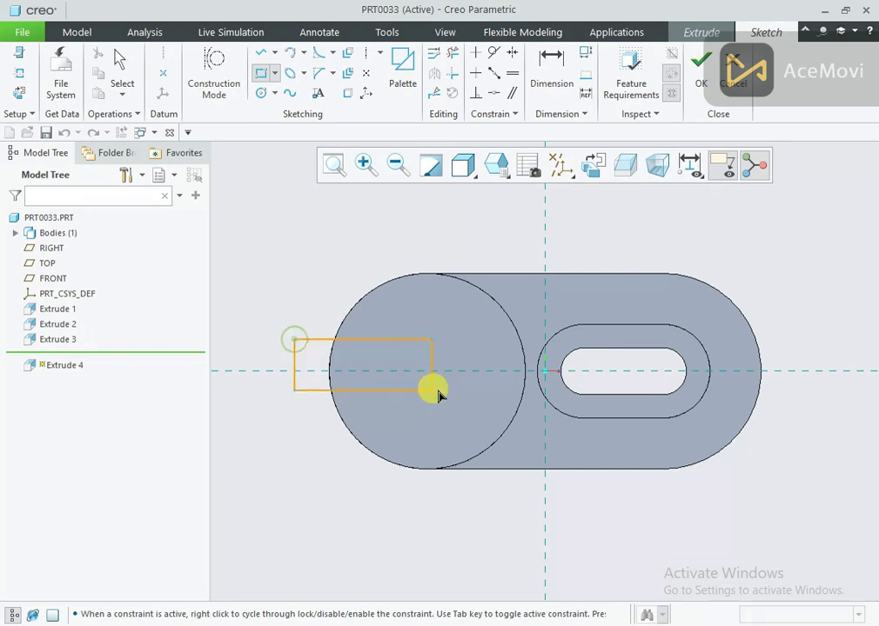
click(533, 396)
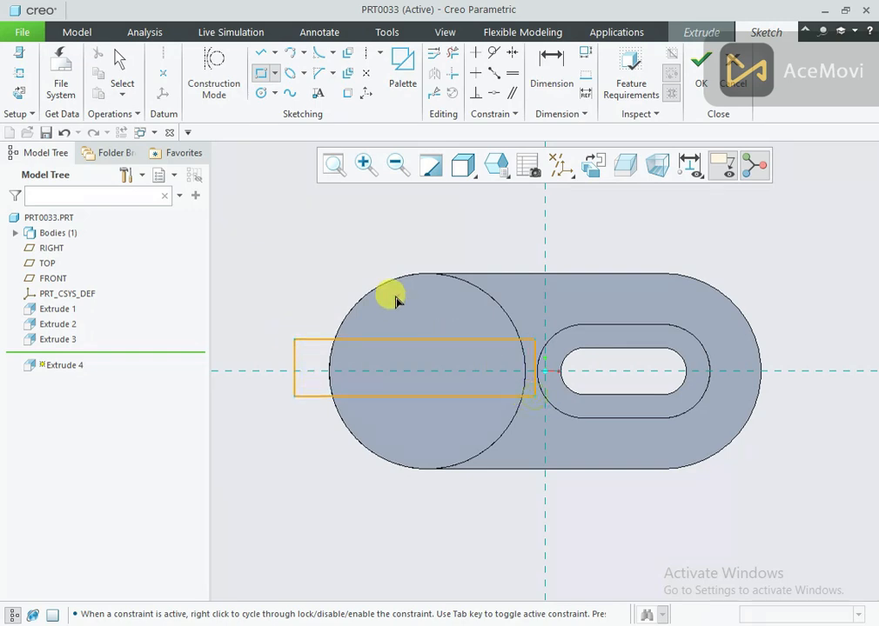
middle_click(389, 242)
- Make the rectangle symmetric about the horizontal reference line and set its width to 12
click(511, 54)
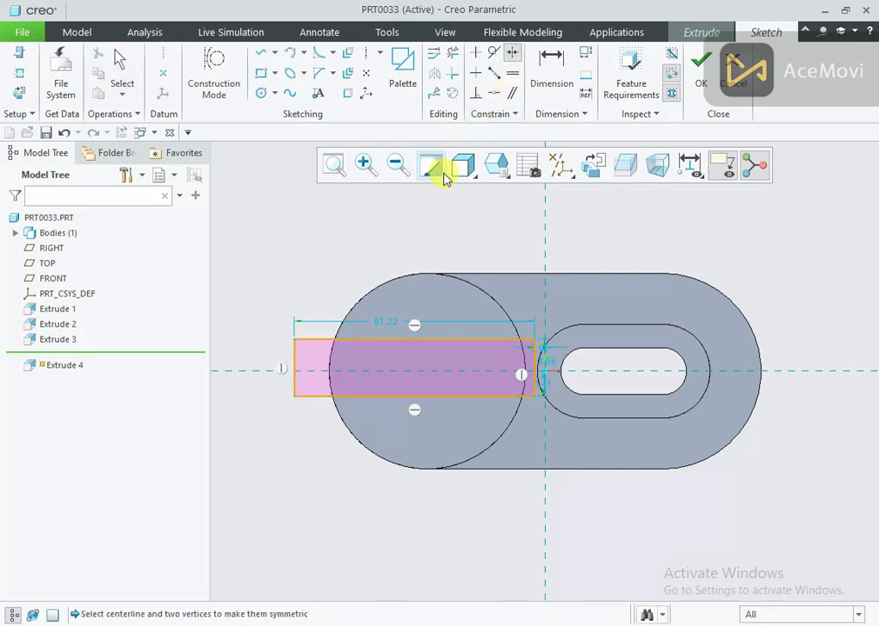
click(294, 340)
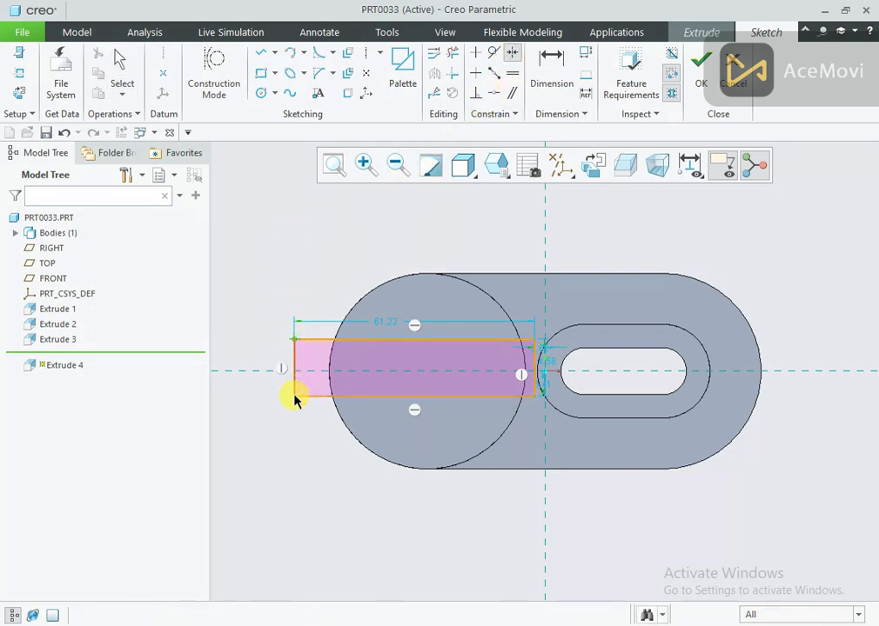
click(283, 372)
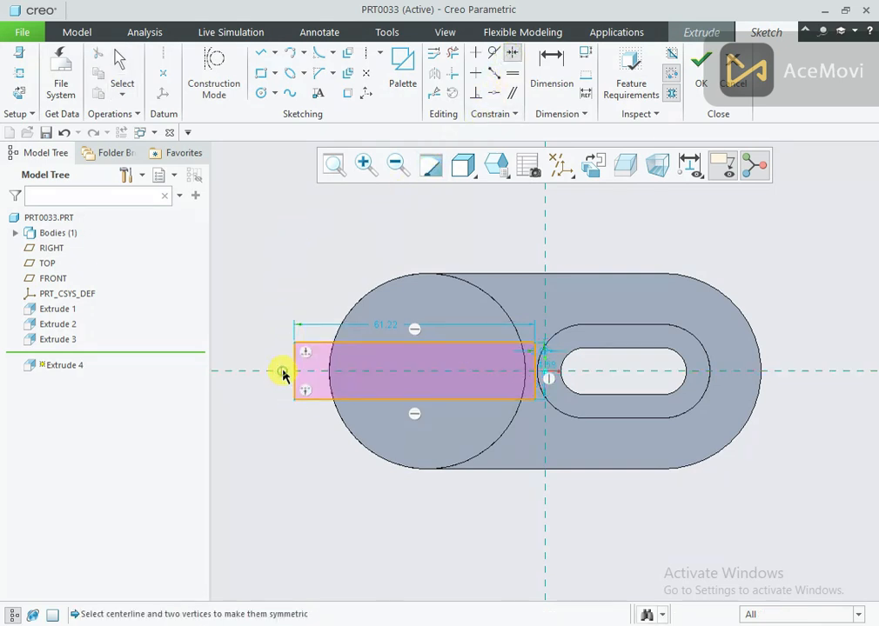
middle_click(285, 289)
click(552, 368)
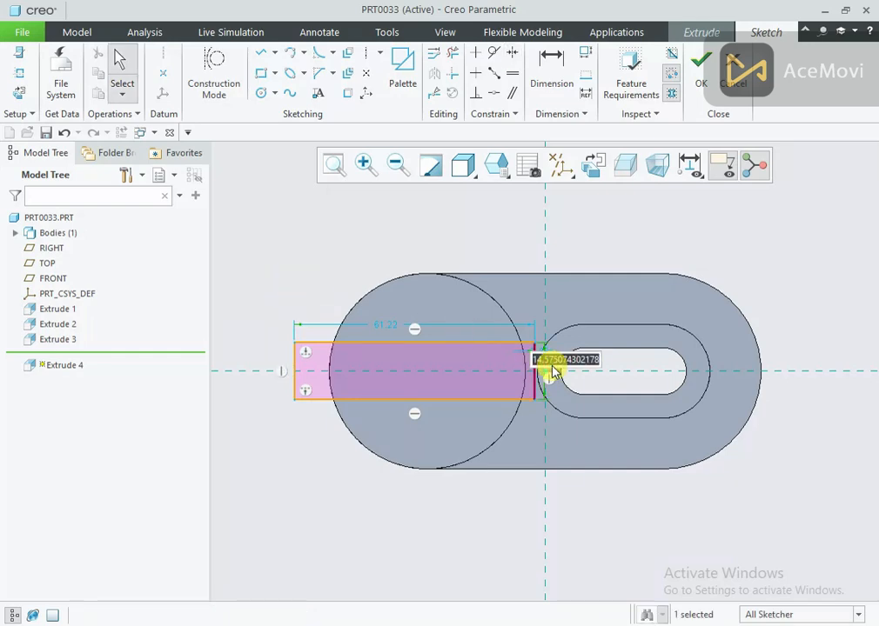
text(12)
key(Return)
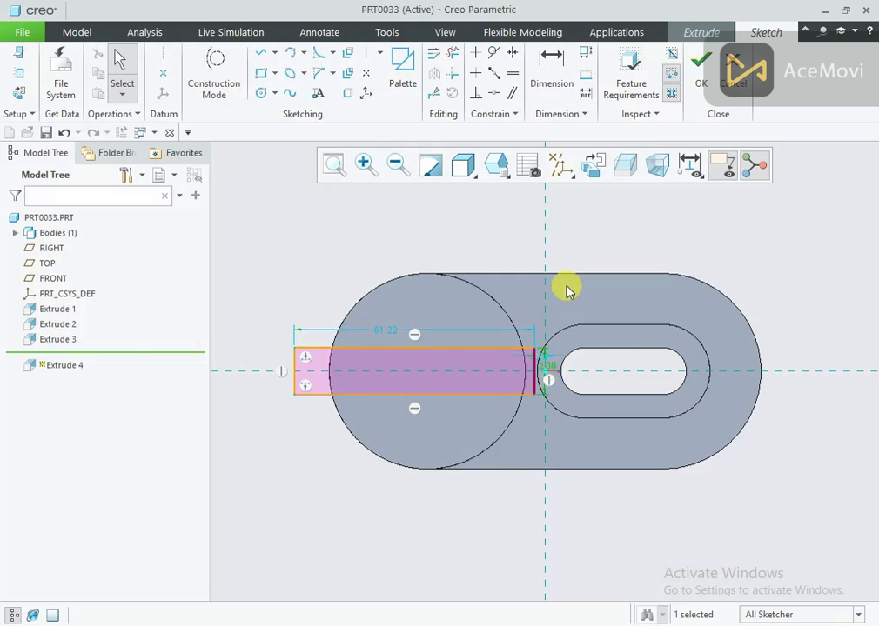
- Make both short ends of the rectangle tangent to the boss's circular edge
click(495, 57)
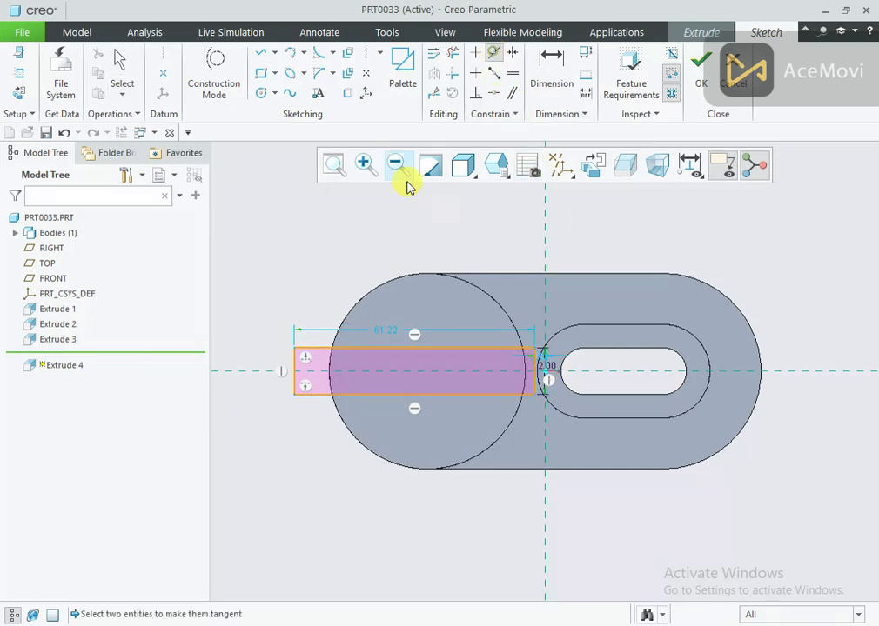
click(295, 364)
click(333, 367)
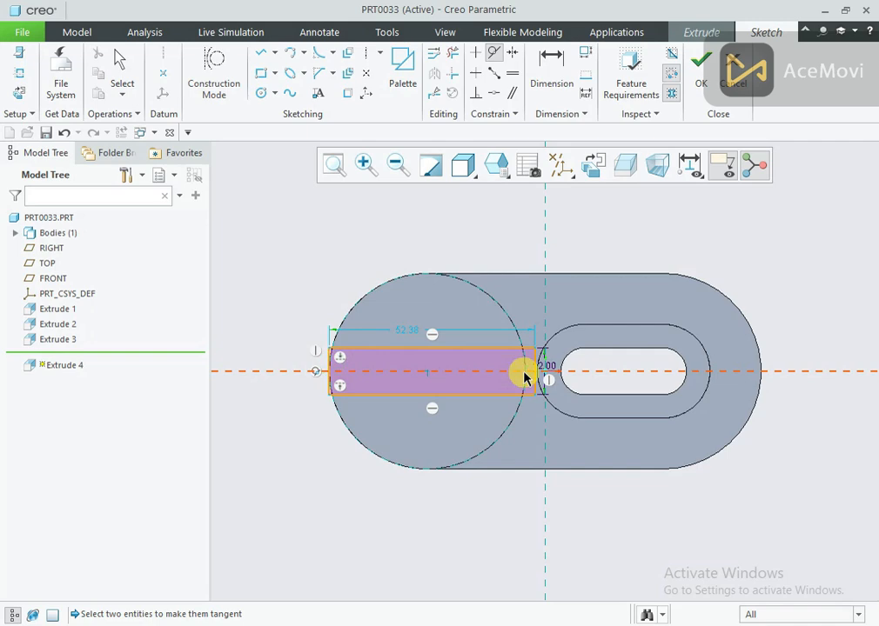
click(536, 387)
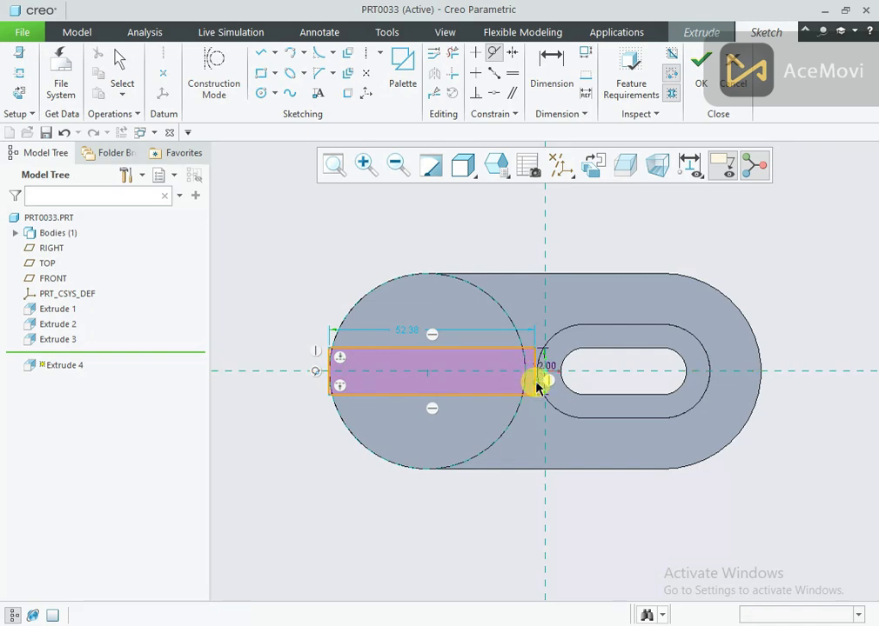
middle_click(502, 229)
- Accept the rectangle sketch and cut it 6 deep down into the boss by removing material
mouse_move(502, 229)
middle_down()
mouse_move(507, 256)
mouse_move(507, 214)
middle_up()
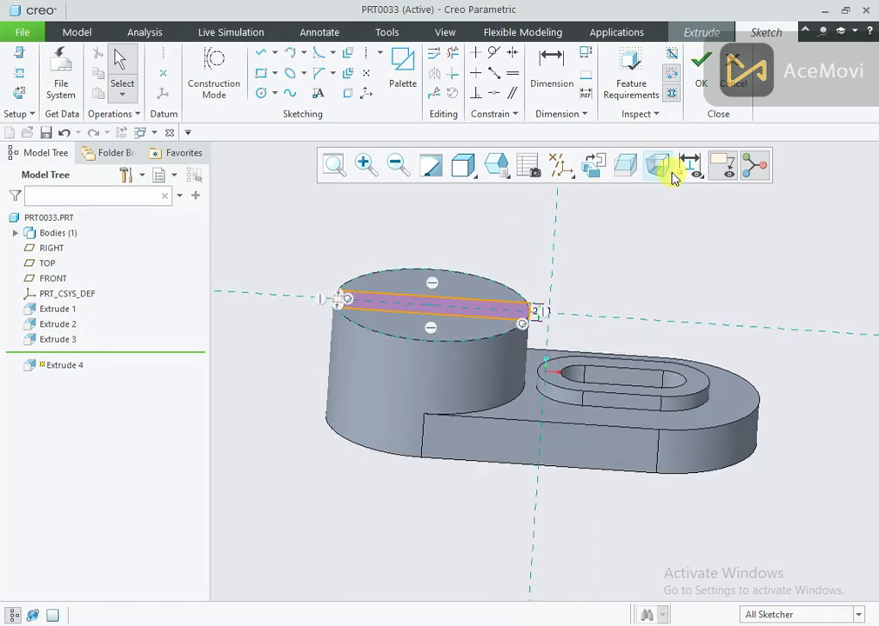
click(699, 72)
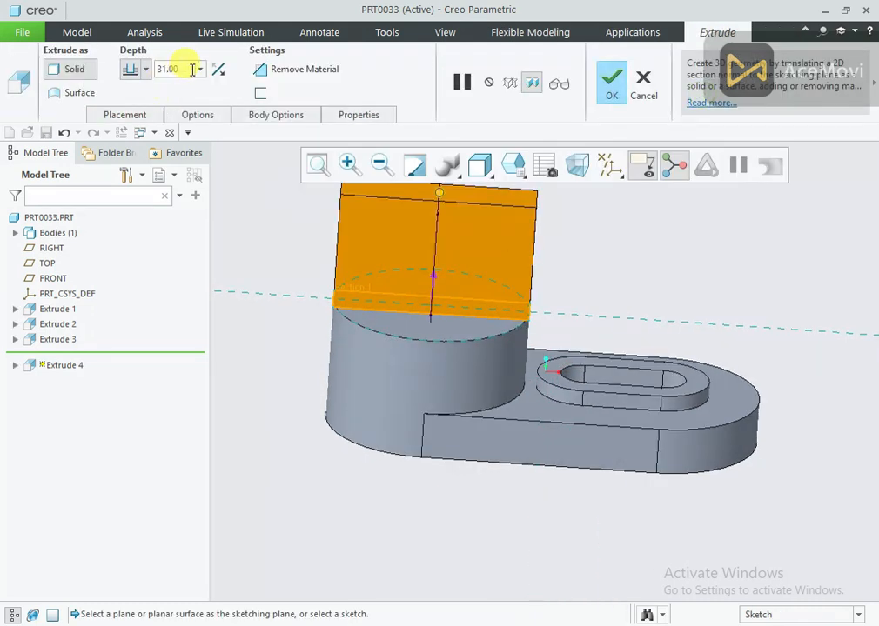
text(6)
key(Return)
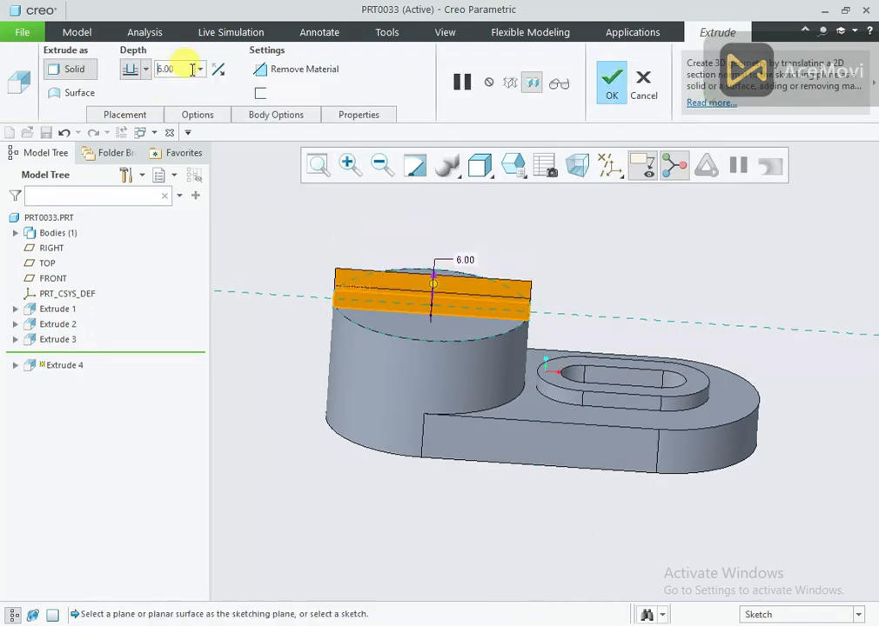
click(219, 70)
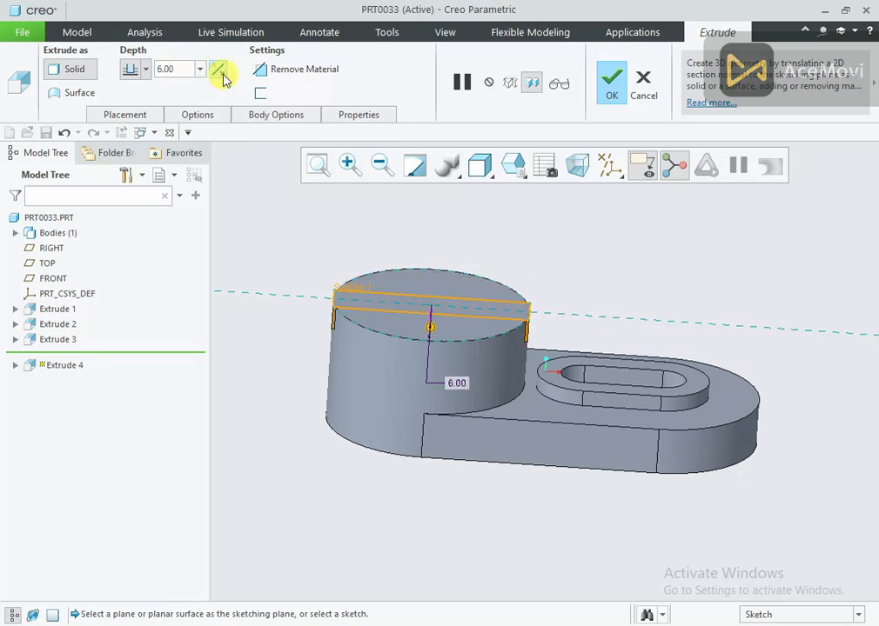
click(261, 69)
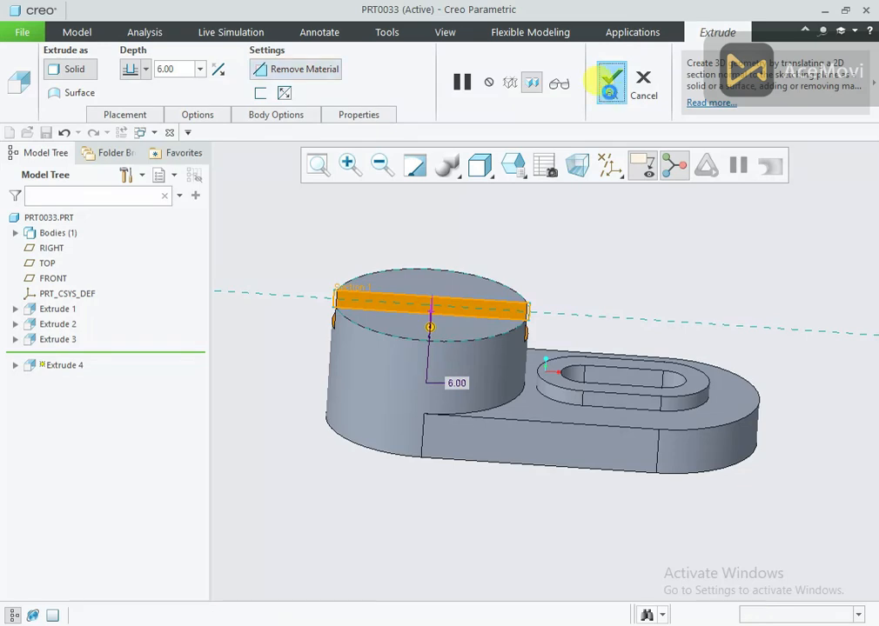
click(609, 91)
- Start another extrude sketch on the grooved boss's upper face, viewed square to the sketch plane
middle_drag(604, 244, 586, 259)
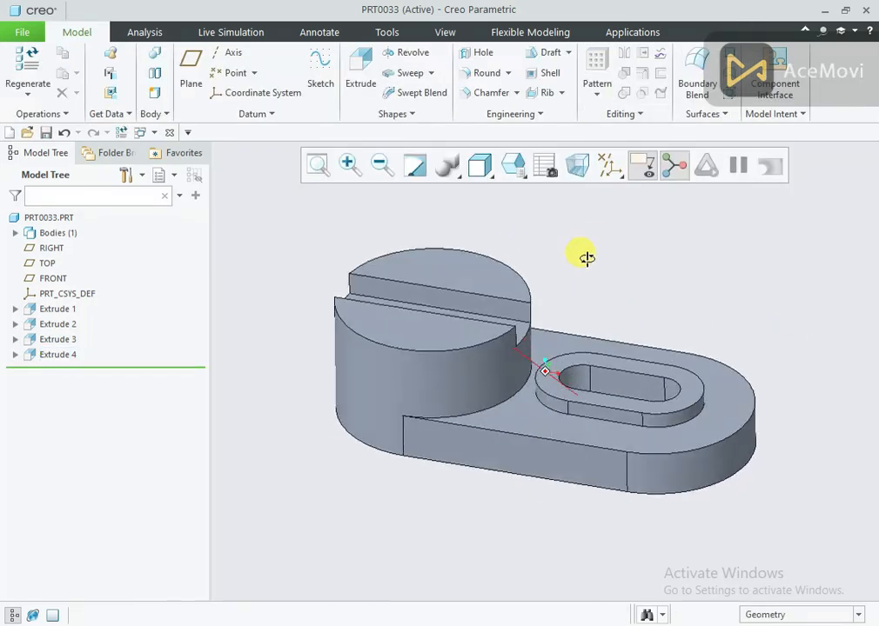
scroll(587, 259, down, 2)
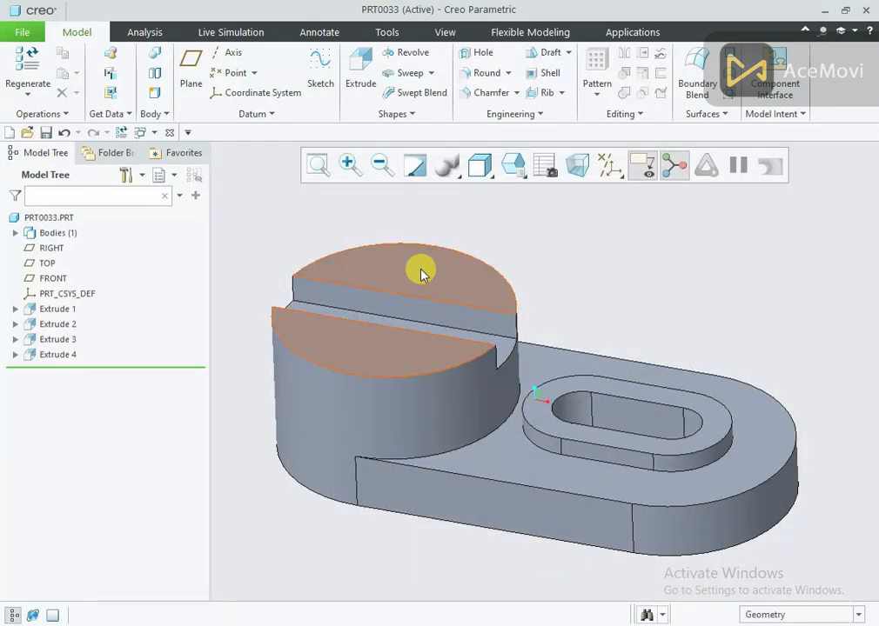
click(439, 254)
click(518, 197)
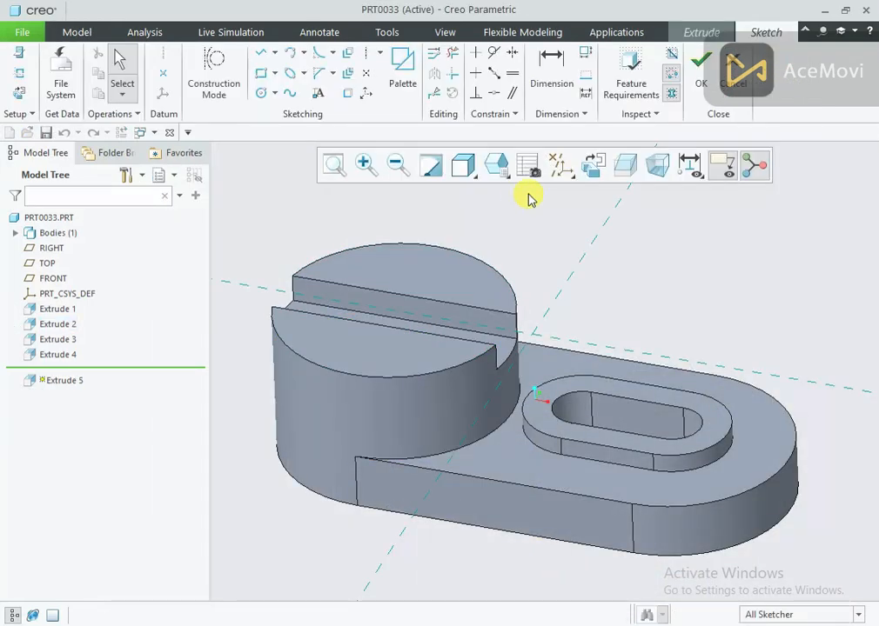
click(591, 178)
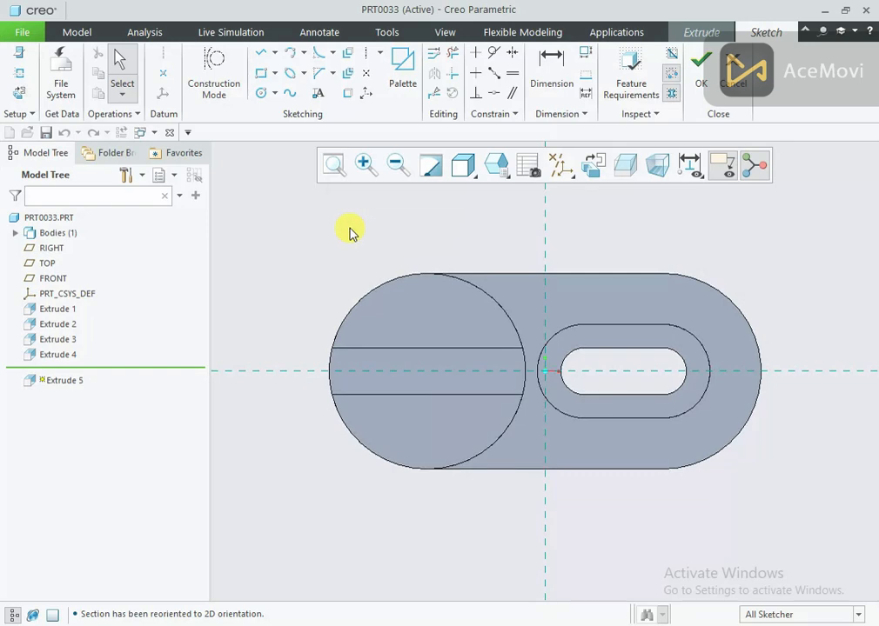
- Sketch a circle concentric with the boss and set its diameter to 20
right_click(350, 233)
click(427, 258)
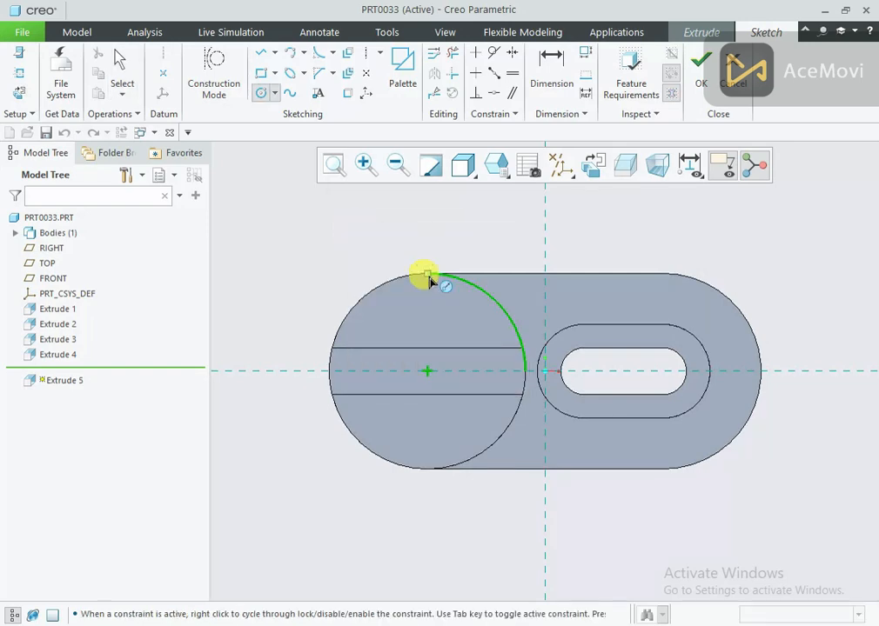
click(421, 372)
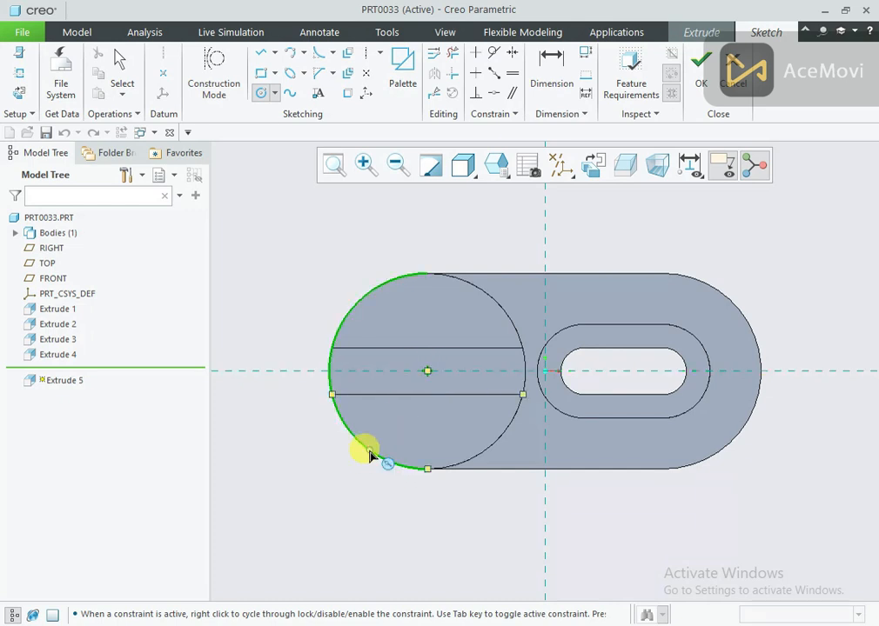
click(427, 371)
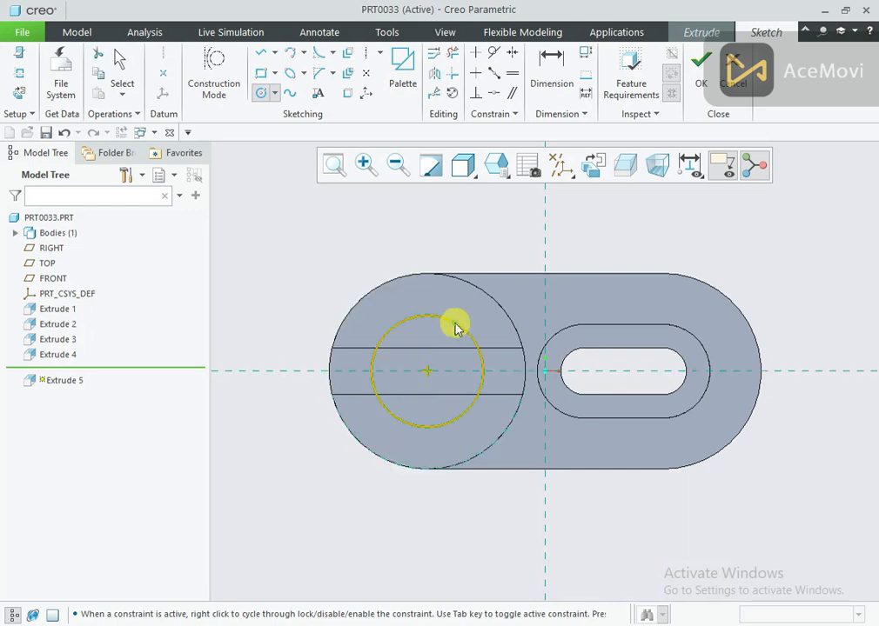
middle_click(353, 277)
double_click(342, 319)
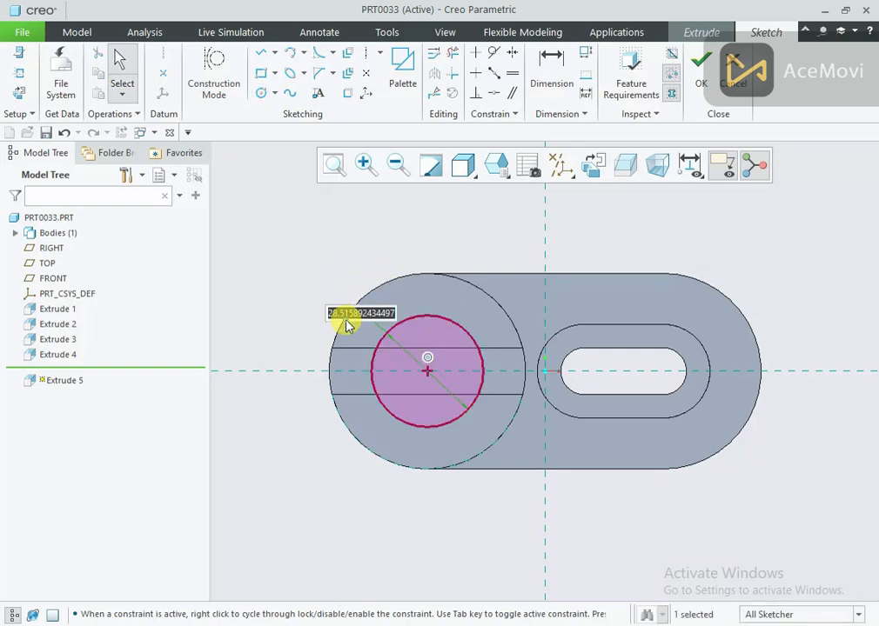
text(20)
key(Return)
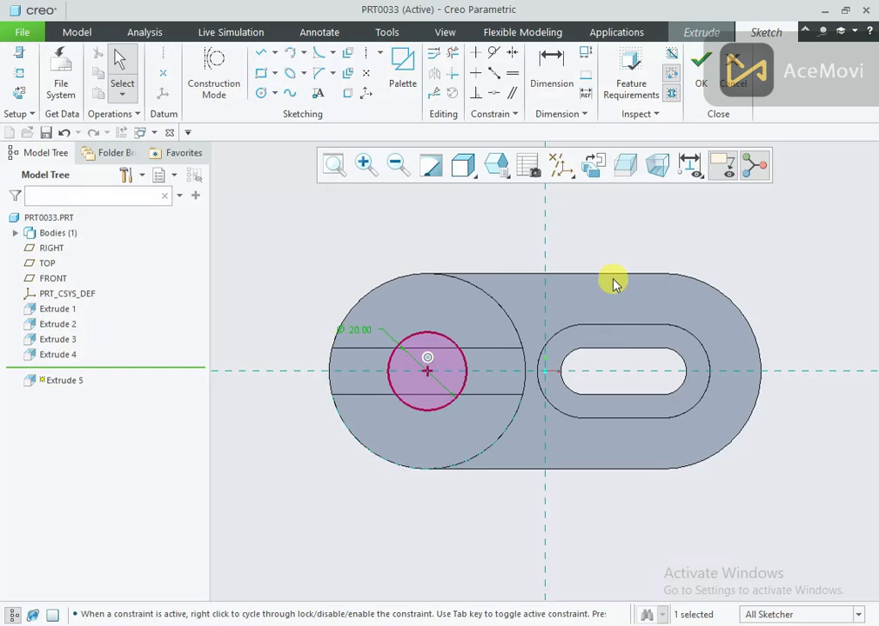
- Accept the circle sketch and cut it through the boss with a To Next depth, removing material
click(700, 71)
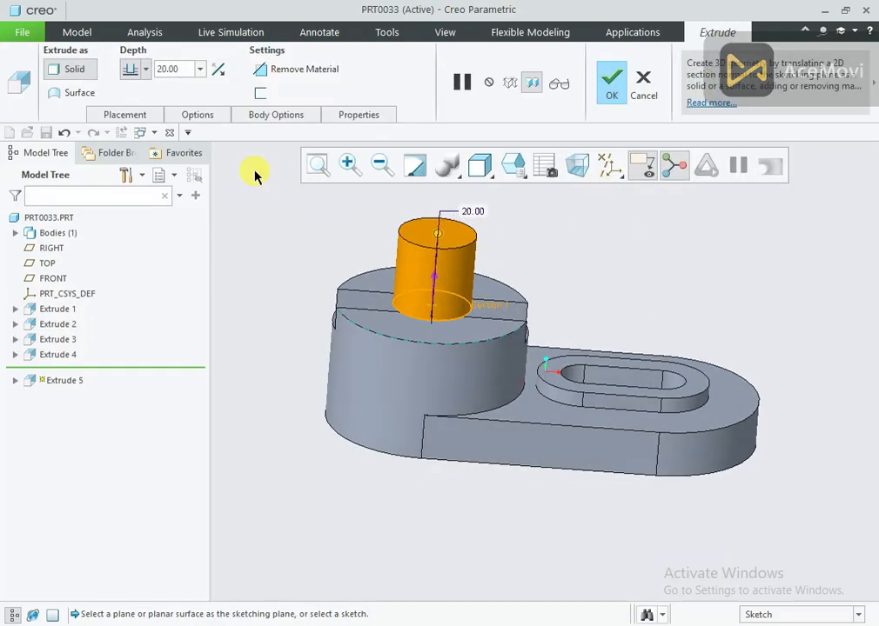
click(213, 118)
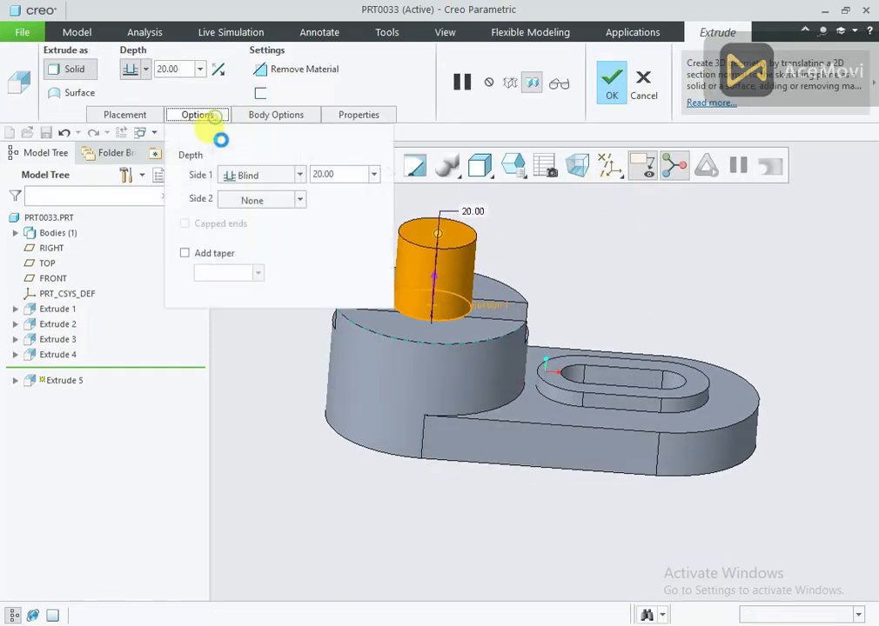
click(299, 175)
click(278, 227)
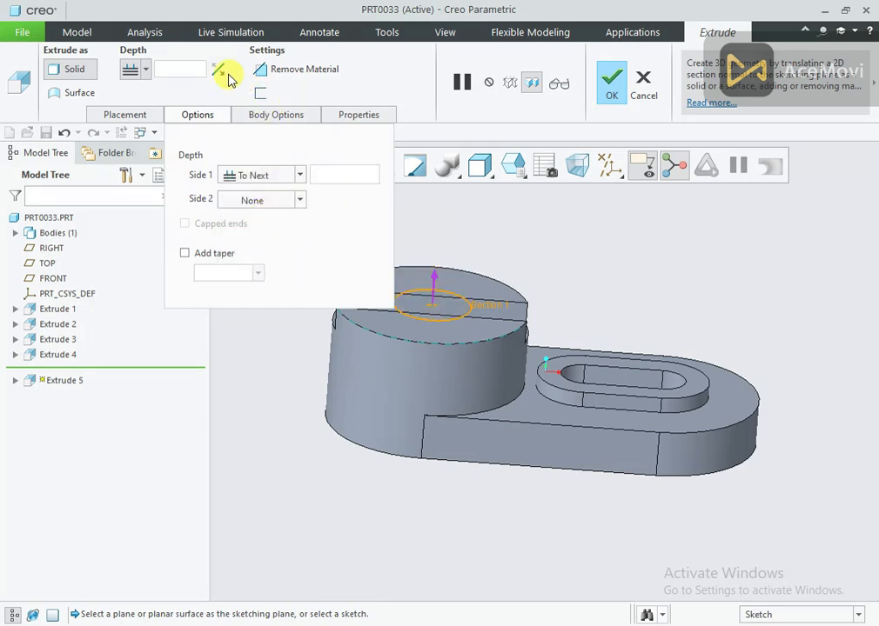
click(261, 69)
click(613, 85)
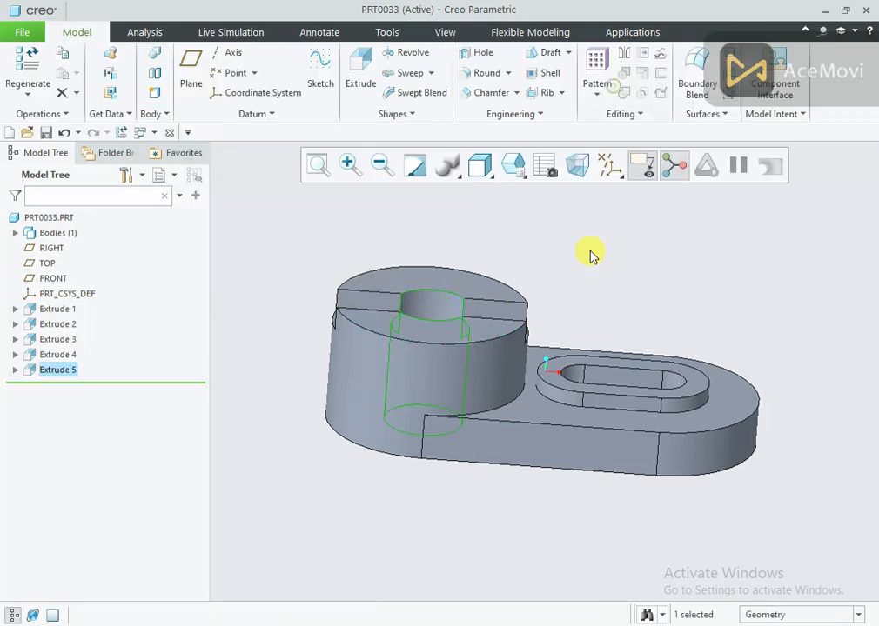
- Start a new extrude sketch on the plate's flat underside, viewed square to the sketch plane
middle_drag(588, 251, 649, 247)
click(621, 325)
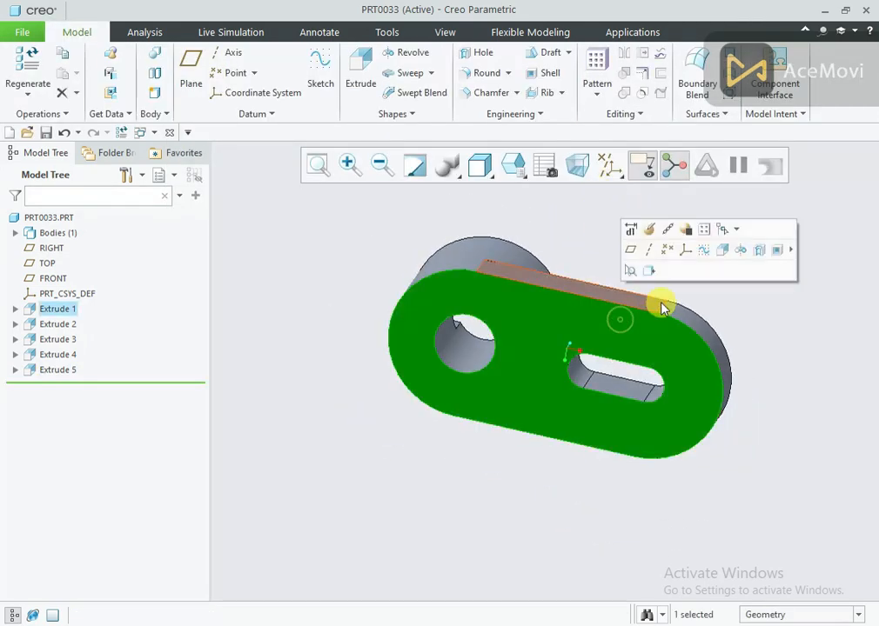
click(718, 250)
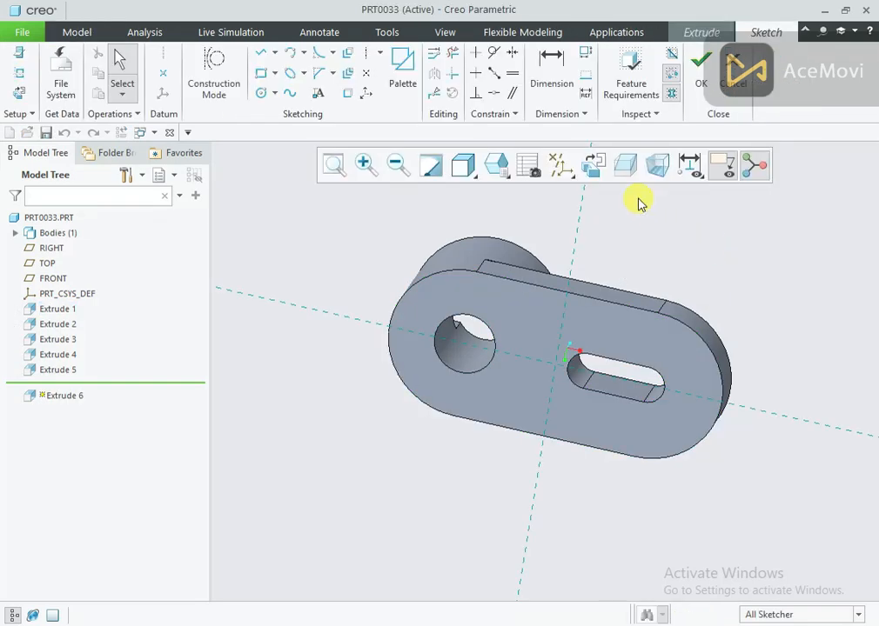
click(594, 171)
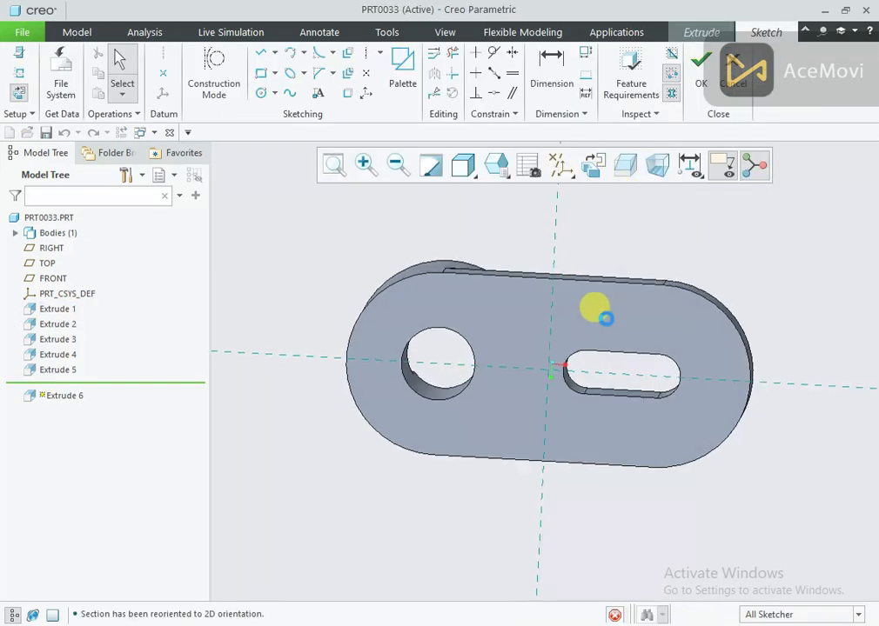
- Sketch a corner rectangle about 126 by 19 lengthwise over the underside, extending past both rounded ends of the plate
right_click(601, 222)
click(656, 249)
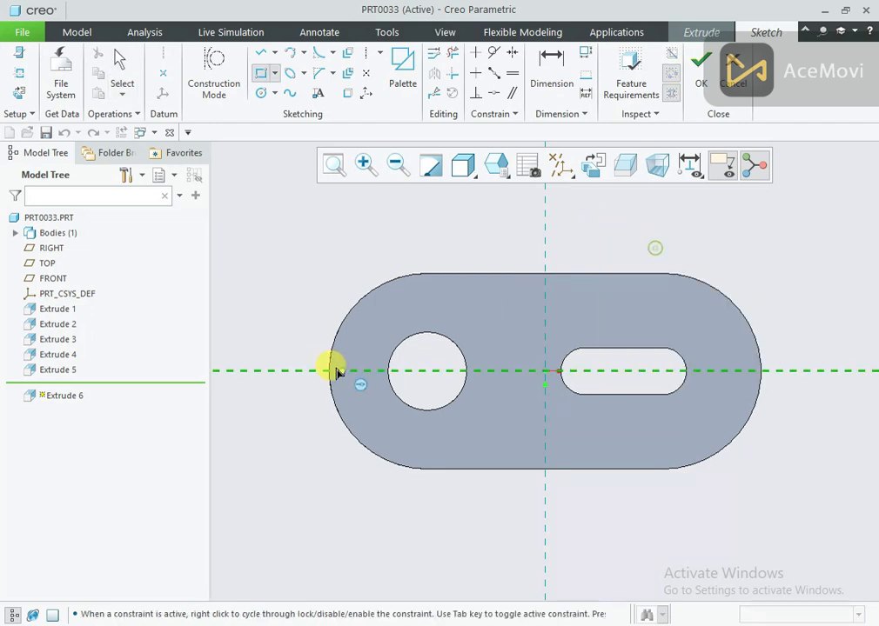
click(291, 334)
click(787, 409)
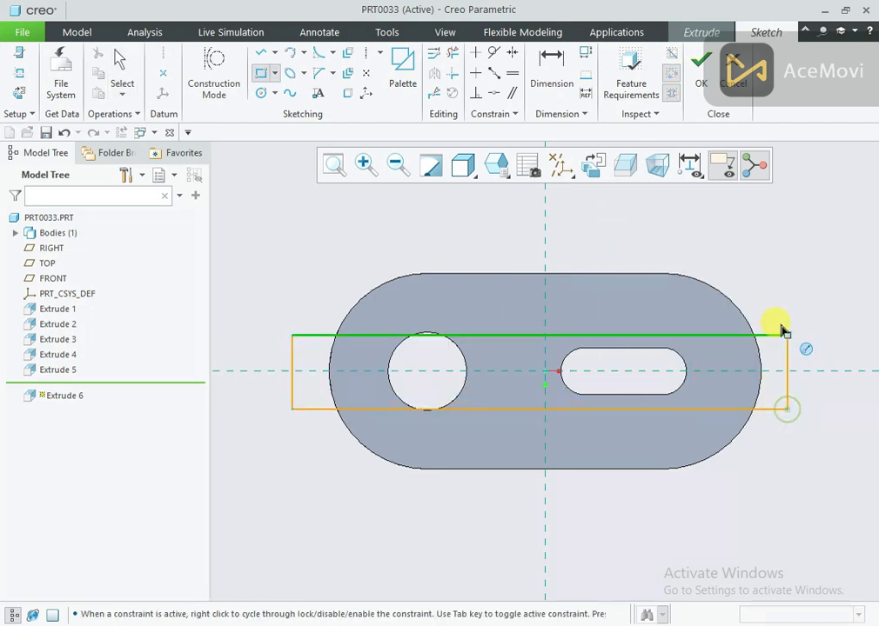
middle_click(781, 304)
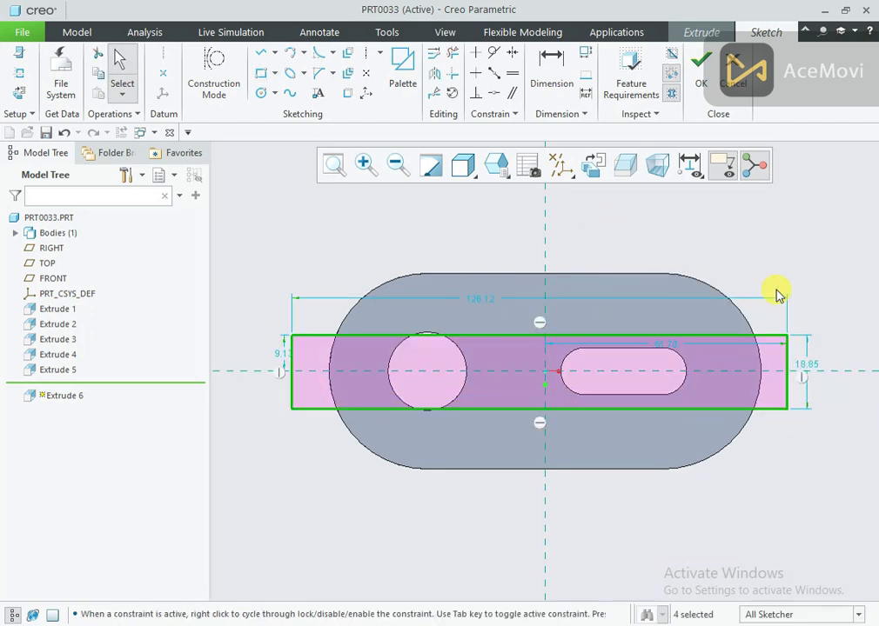
- Make the rectangle's two corners at the hole end symmetric about the horizontal reference line
click(513, 54)
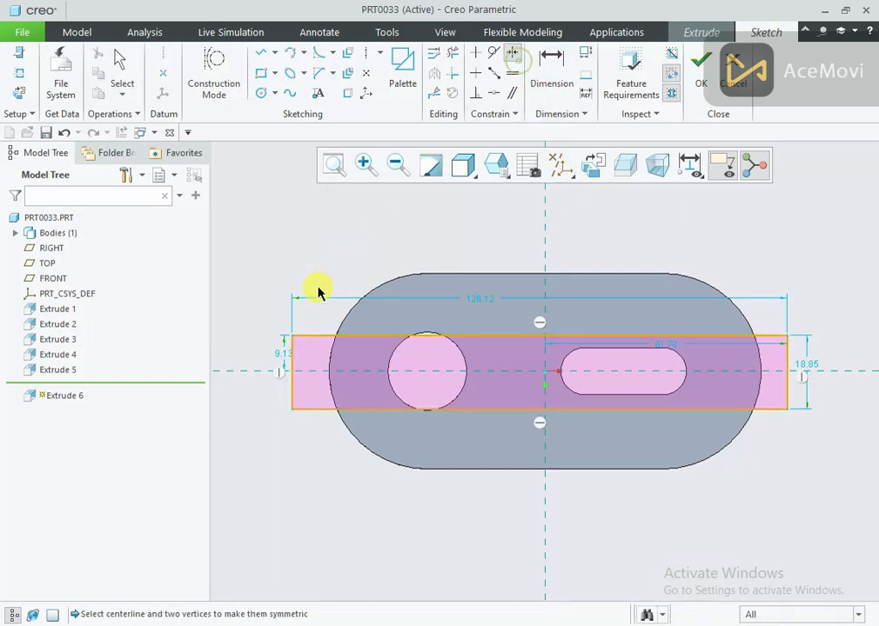
click(290, 337)
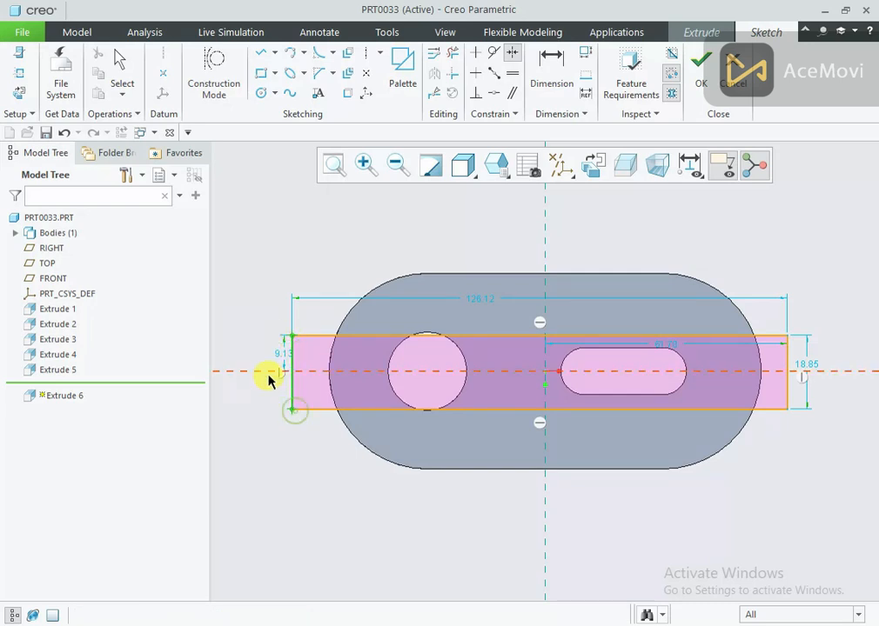
click(269, 372)
middle_click(259, 296)
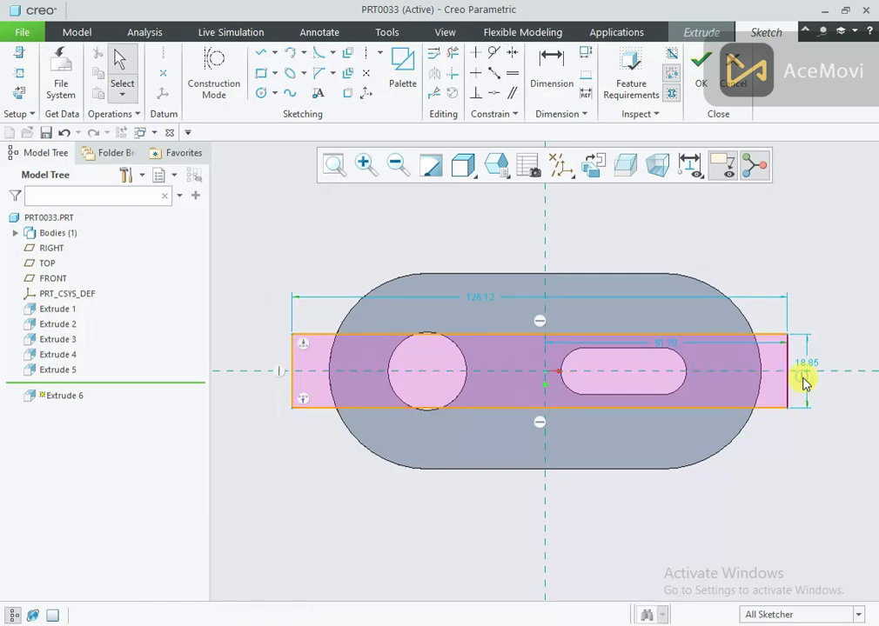
- Set the rectangle's height to 20
double_click(807, 366)
text(12)
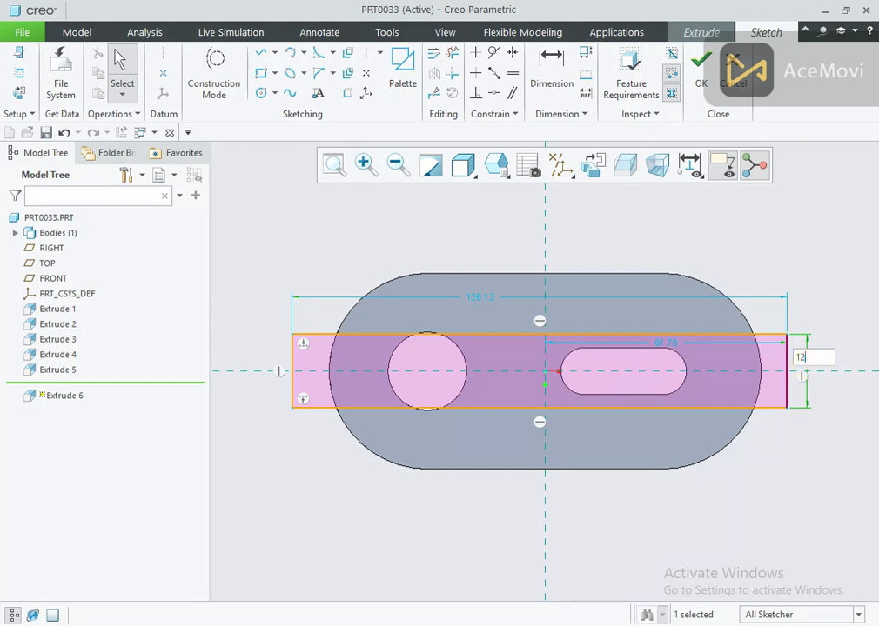
key(Return)
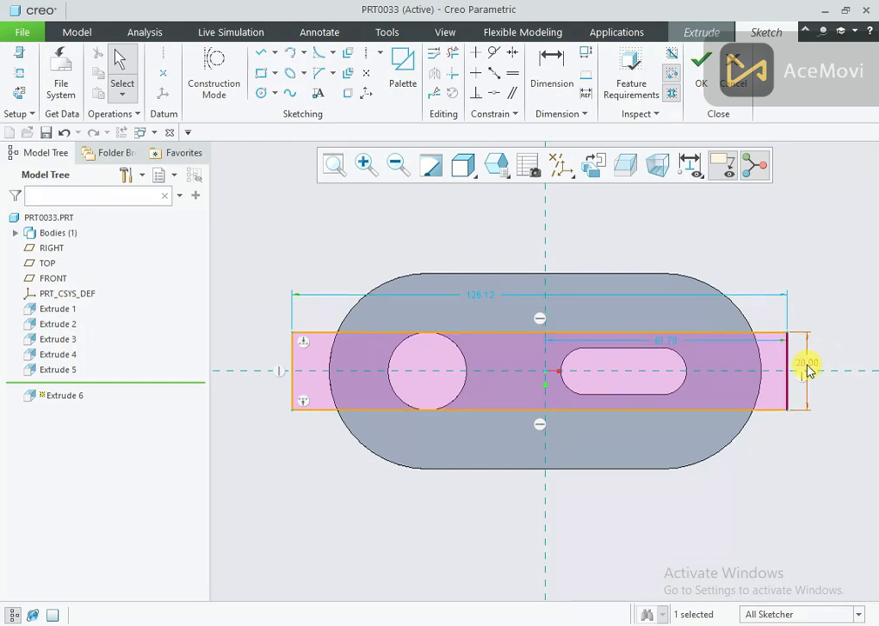
click(808, 307)
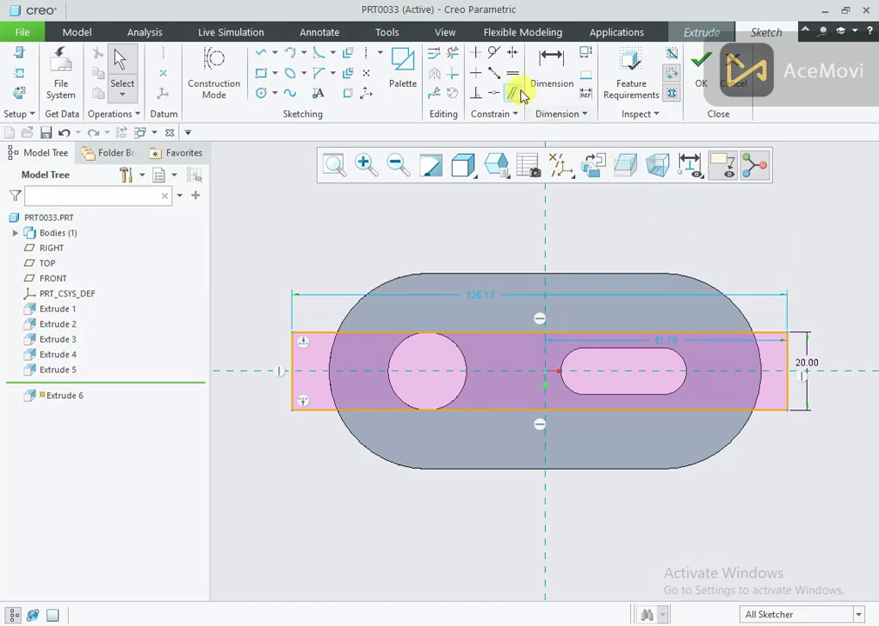
- Make the rectangle's two short ends tangent to the plate's rounded end arcs
click(493, 55)
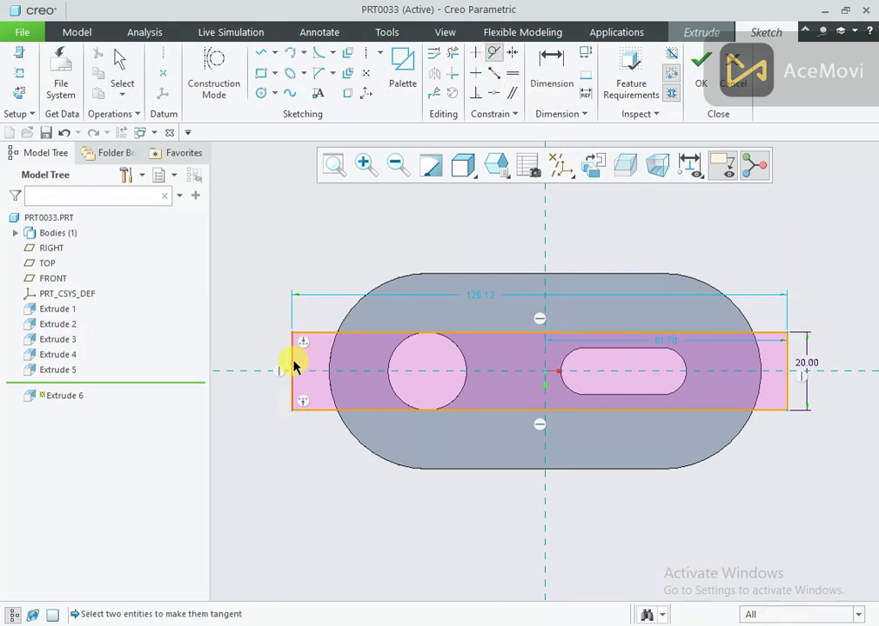
click(293, 365)
click(329, 367)
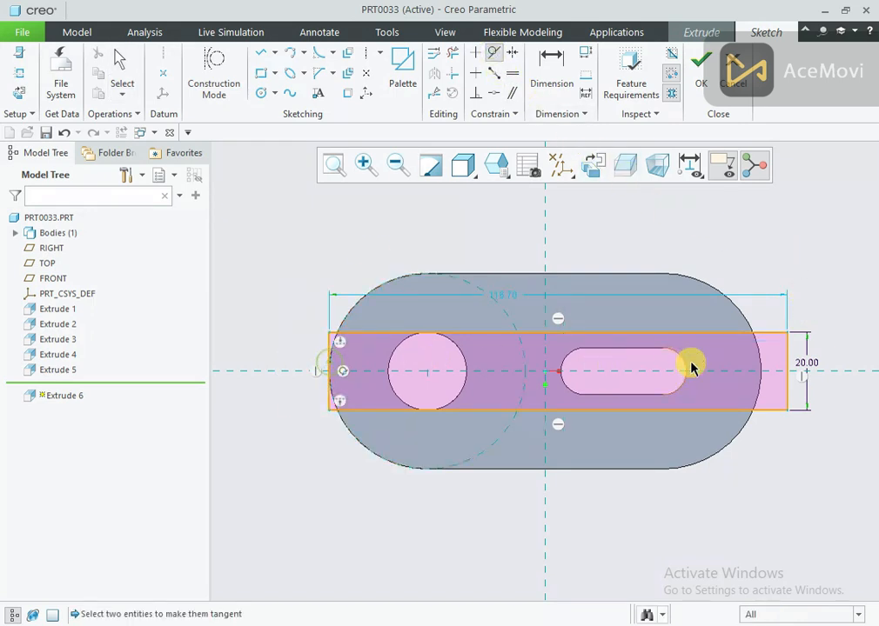
click(756, 363)
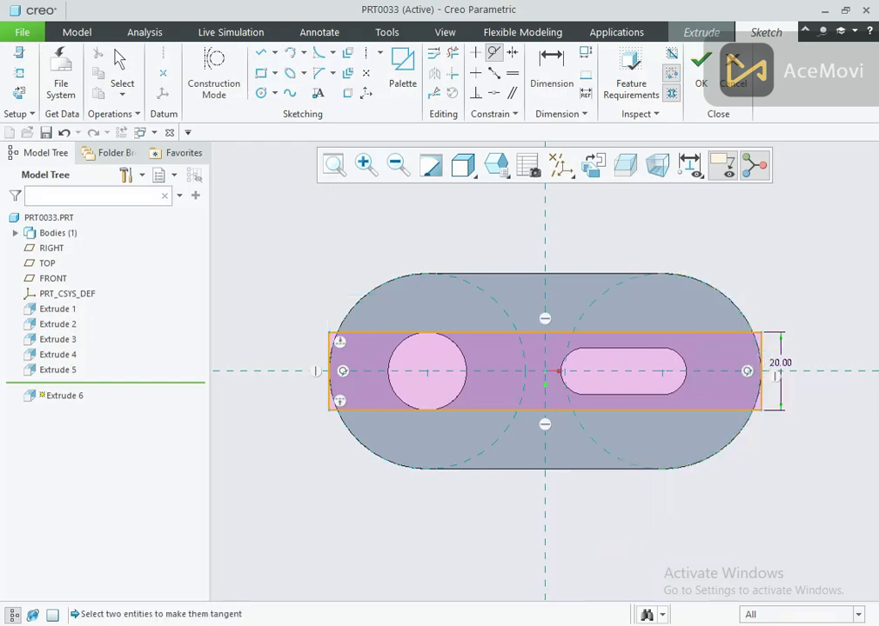
- Check the underside groove in the reference drawing, accept the sketch and cut it 6 deep up into the plate by removing material
key(alt+Tab)
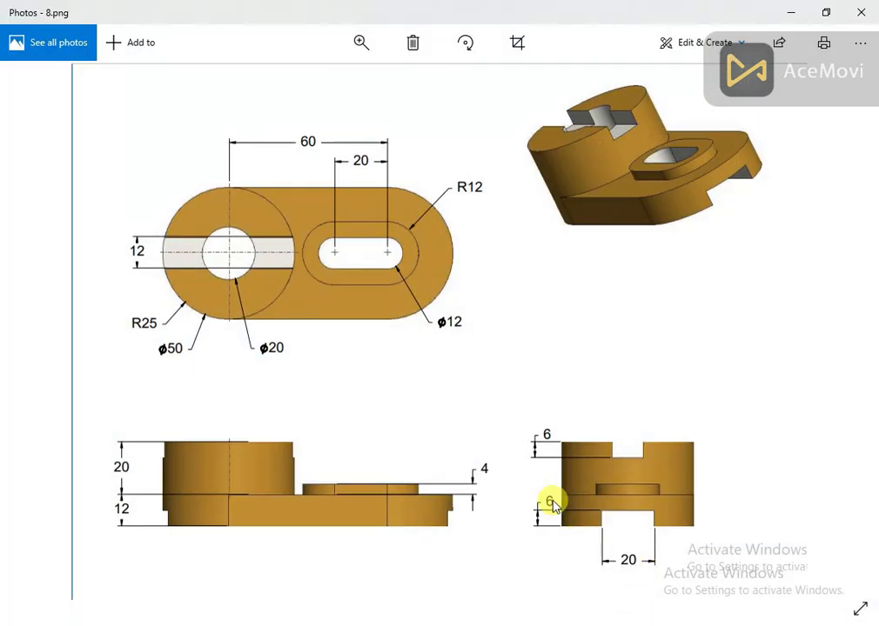
key(alt+Tab)
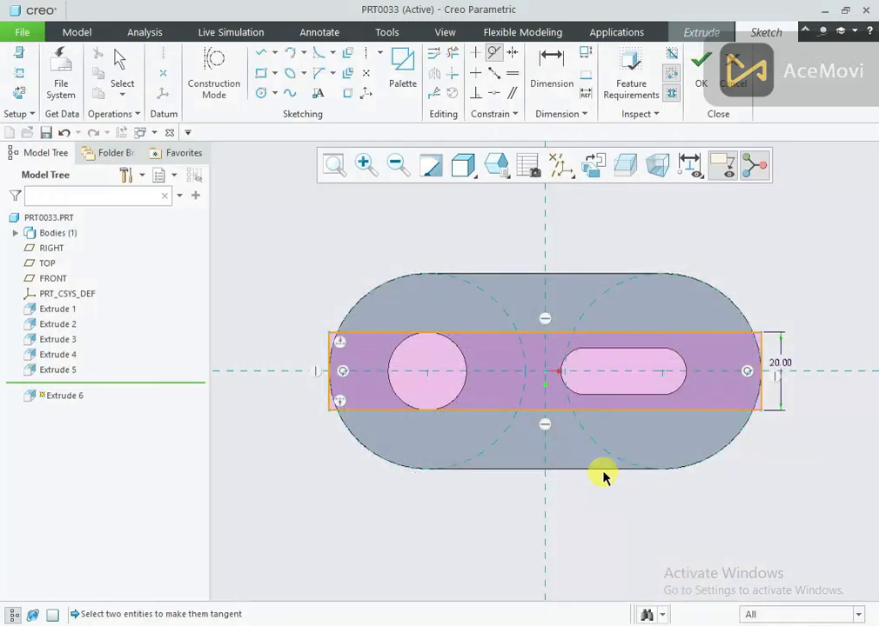
mouse_move(582, 308)
middle_down()
mouse_move(570, 400)
mouse_move(647, 210)
middle_up()
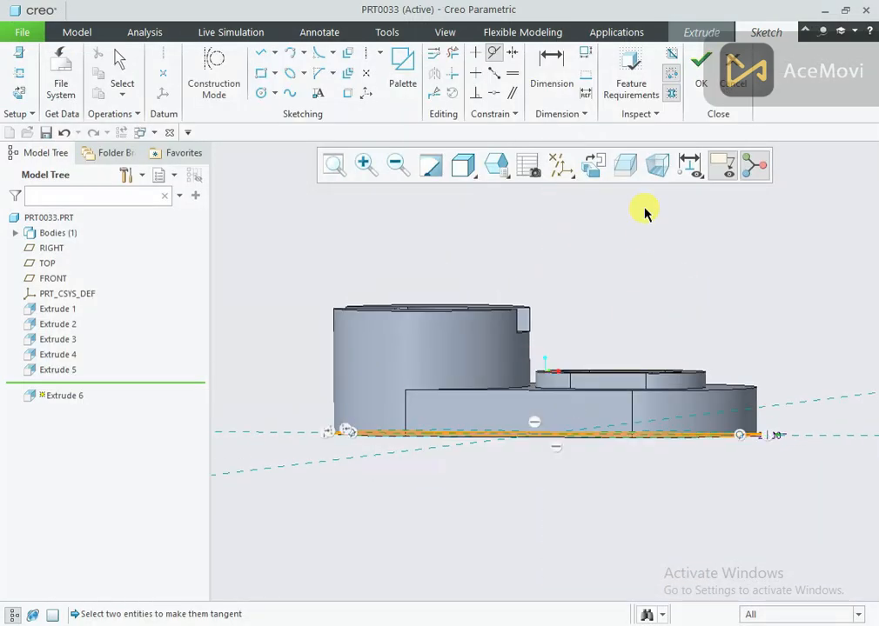
click(697, 78)
mouse_move(647, 295)
middle_down()
mouse_move(626, 264)
mouse_move(600, 256)
middle_up()
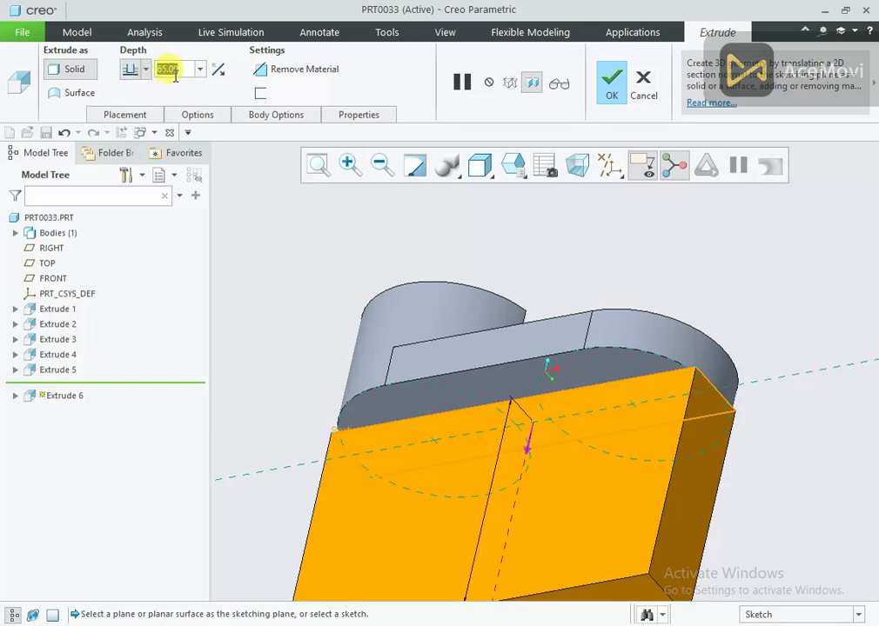
text(6)
key(Return)
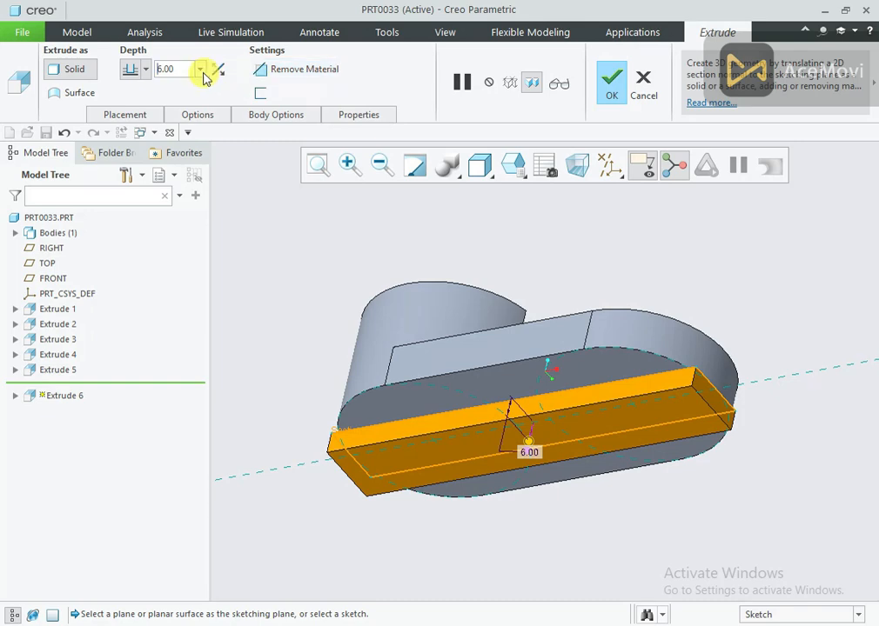
click(218, 70)
click(258, 68)
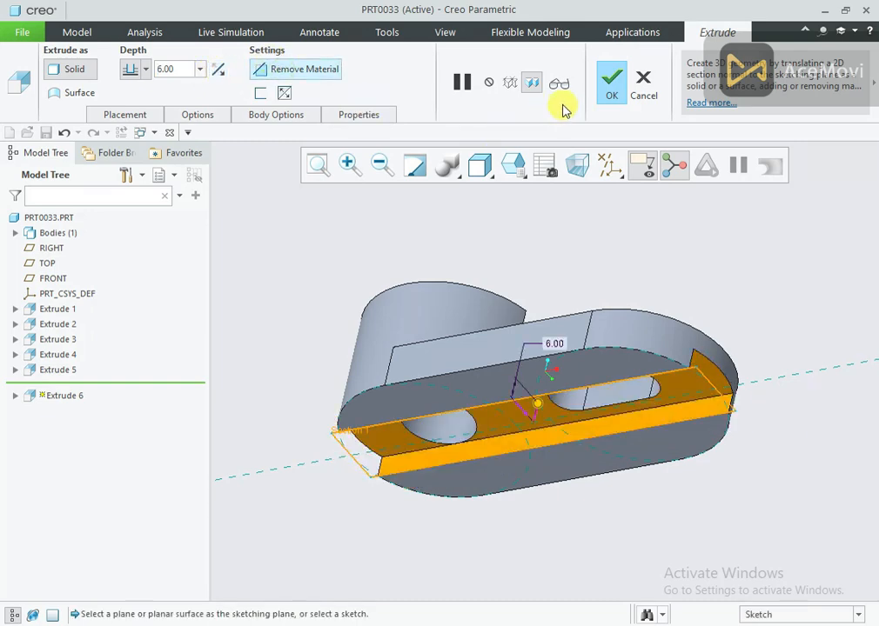
click(611, 83)
- Apply a gold-coloured metal appearance from the std-metals.dmt library to the whole part, using the Part selection filter
middle_drag(610, 223, 522, 277)
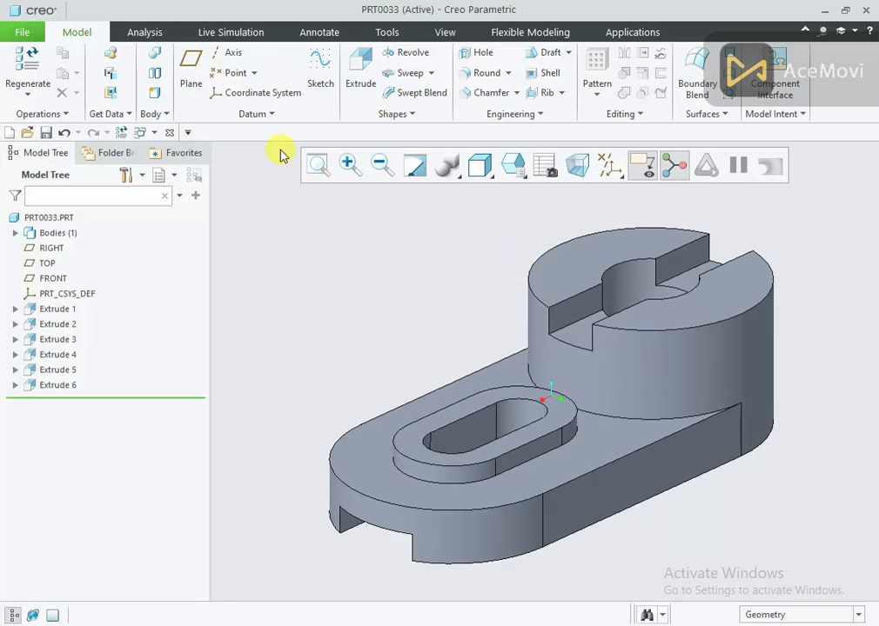
click(442, 33)
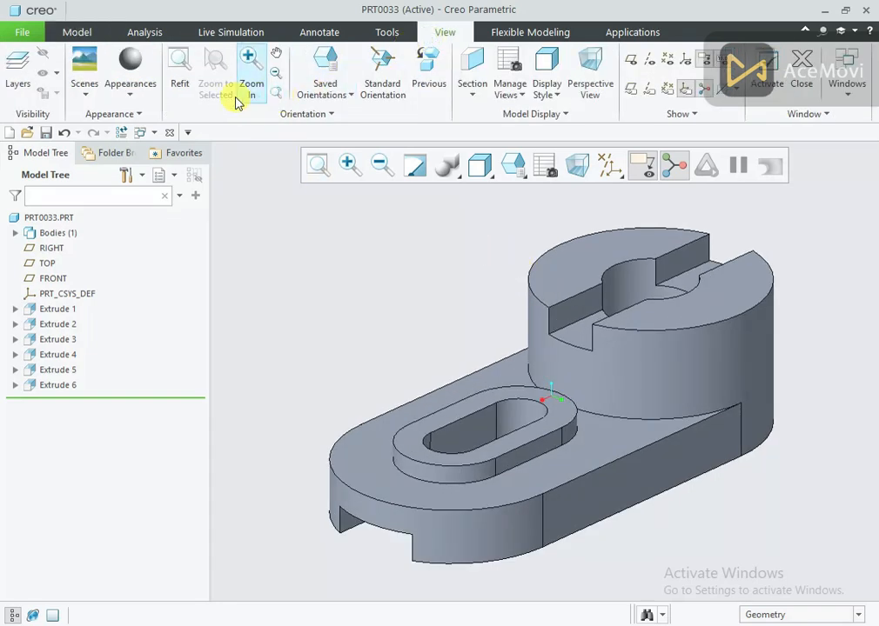
click(153, 96)
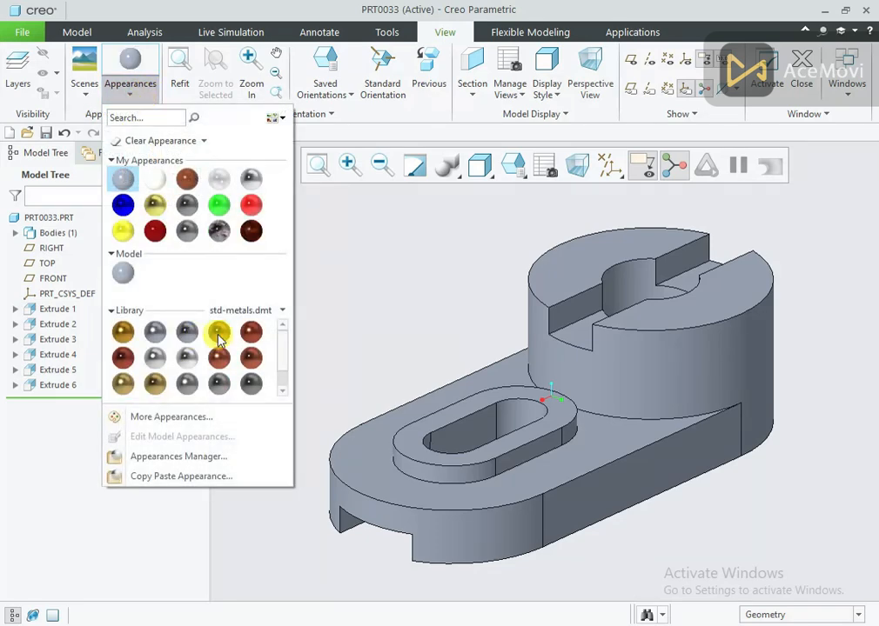
click(219, 334)
click(774, 614)
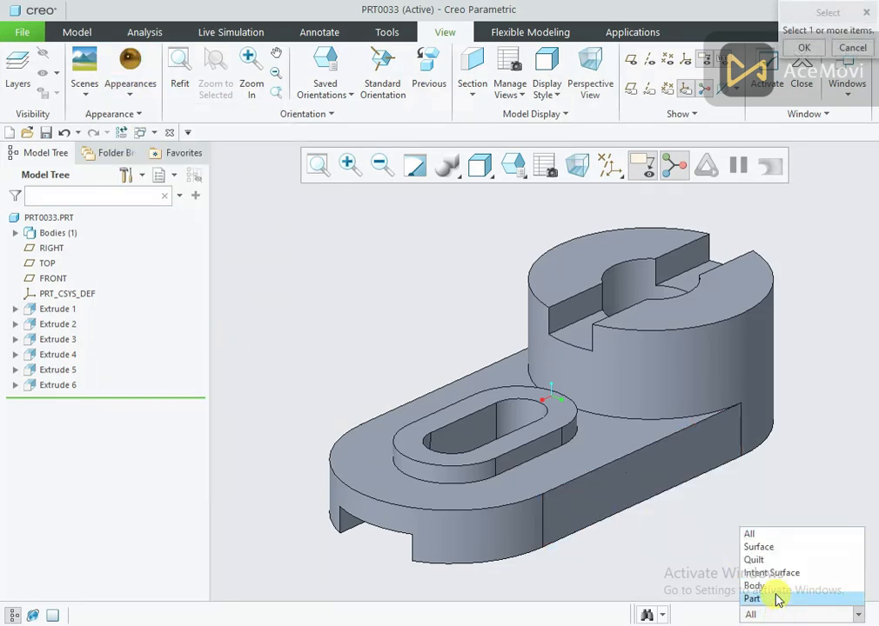
click(777, 599)
click(675, 403)
click(804, 48)
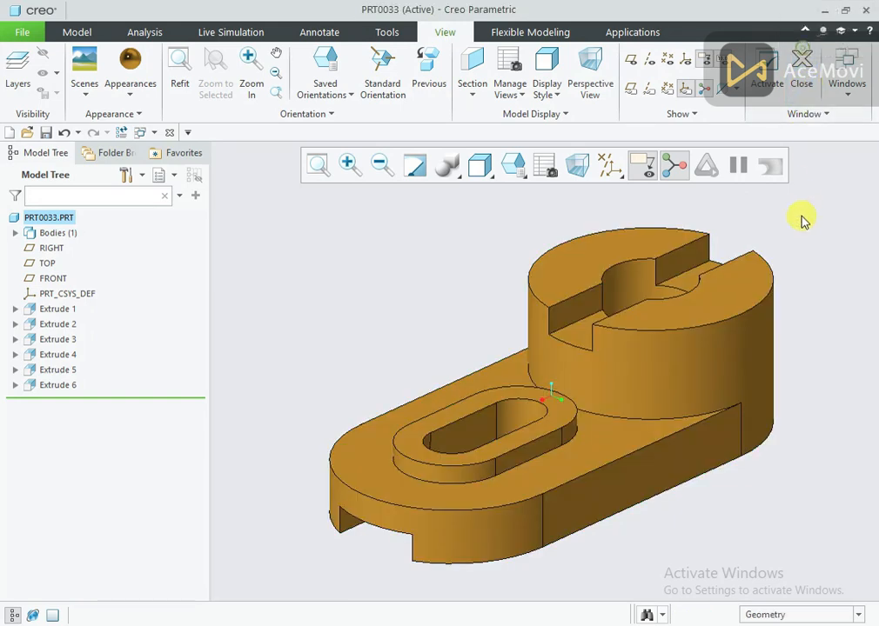